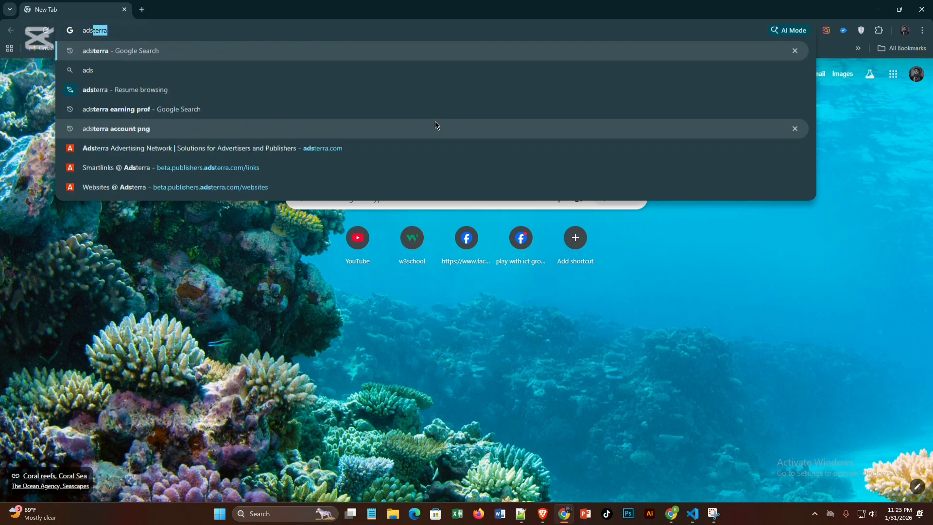
Step: Search Google for adsterra, open the official Adsterra website and enter its publisher area through the login options
key(Return)
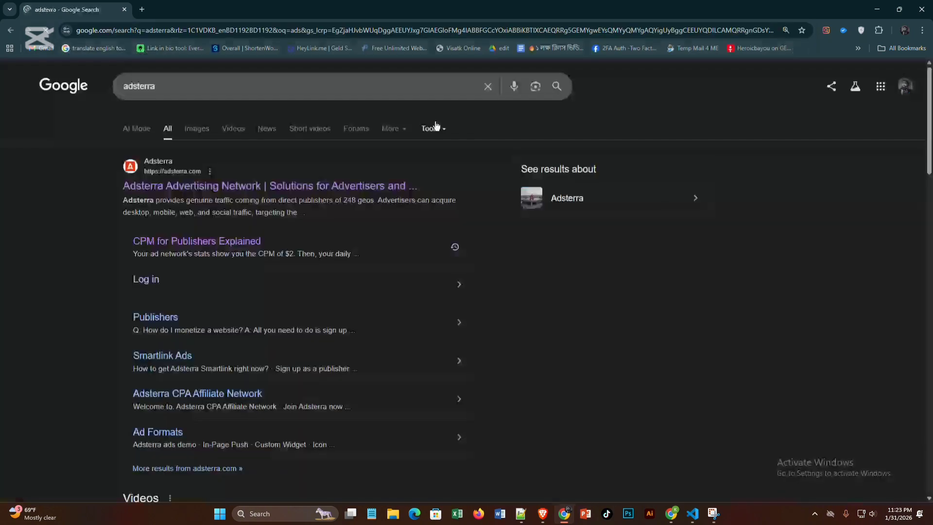
click(189, 188)
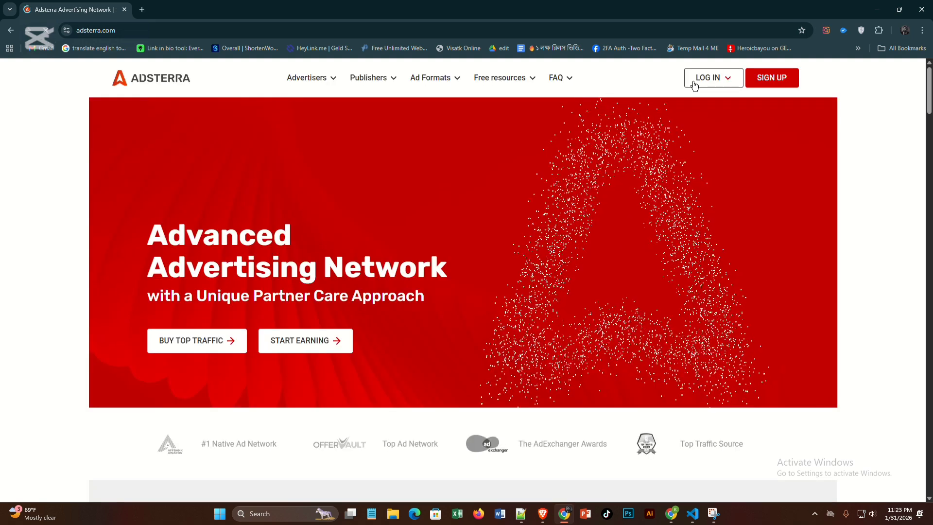
click(710, 80)
click(714, 142)
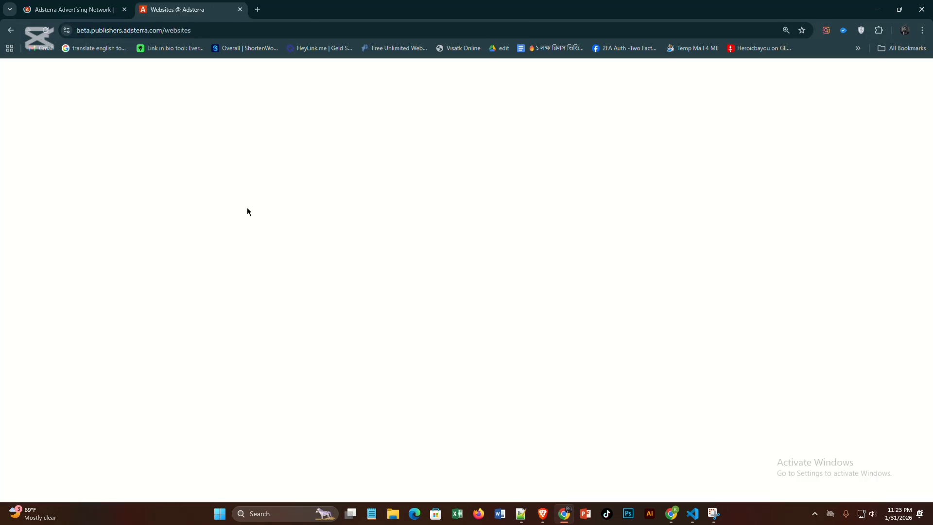
Step: Open the Smartlinks page and inspect the Smartlink_1 entry's name, ID and status
scroll(248, 207, down, 4)
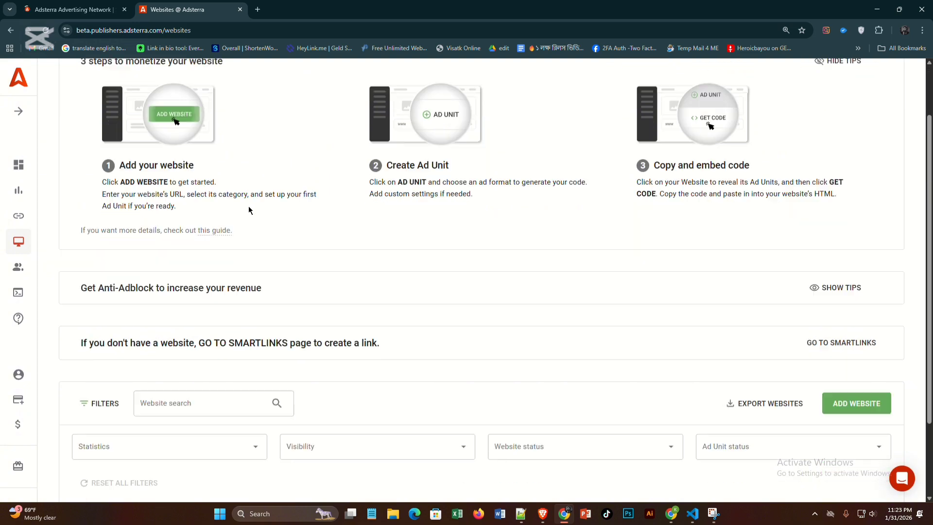
click(28, 225)
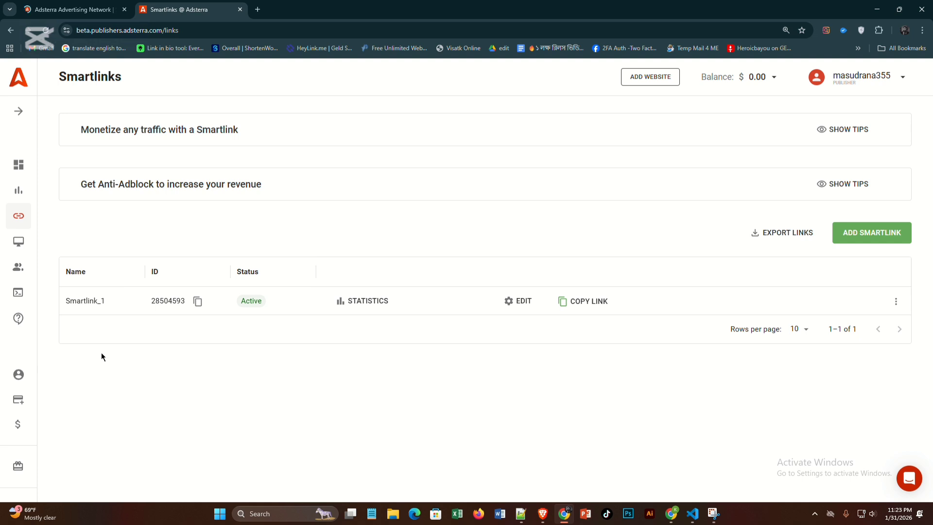
drag(70, 301, 262, 303)
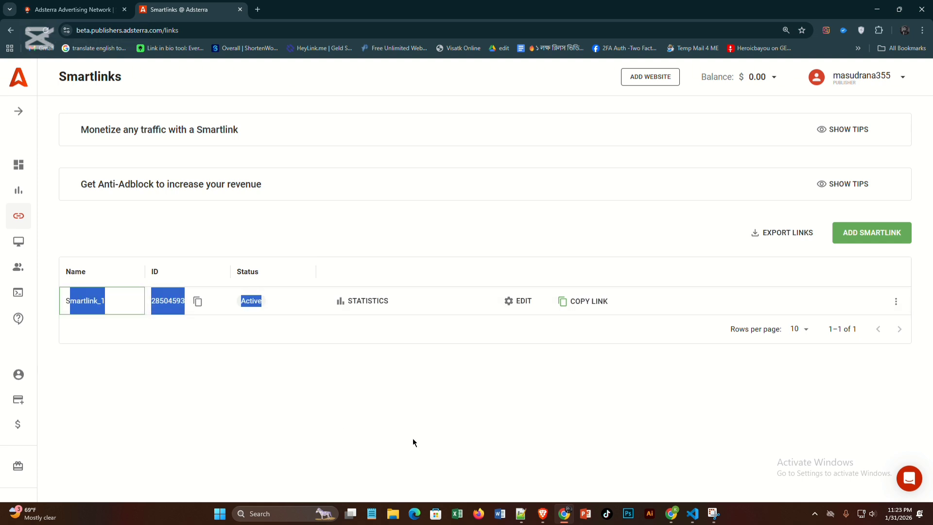
Step: Open the Adsterra Statistics page and examine the impressions, clicks, CTR, CPM and revenue figures in the date table
click(22, 201)
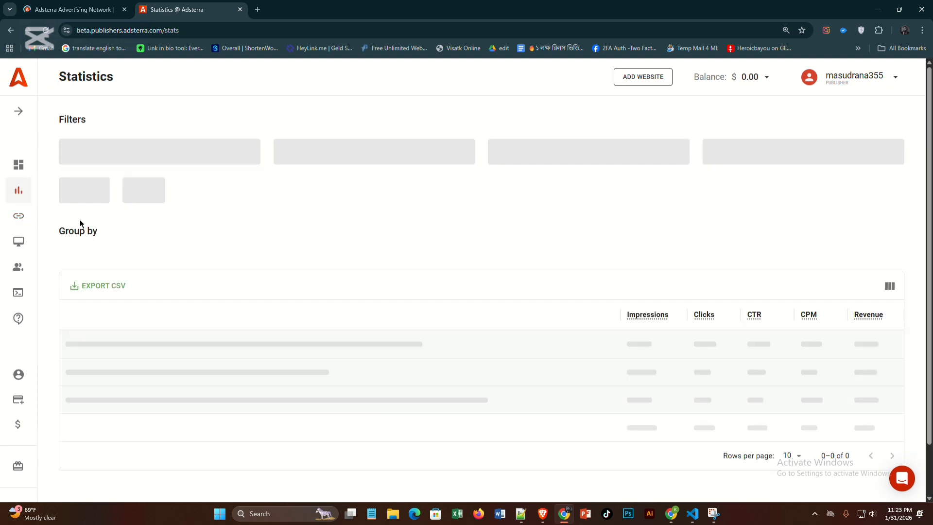
scroll(429, 343, down, 1)
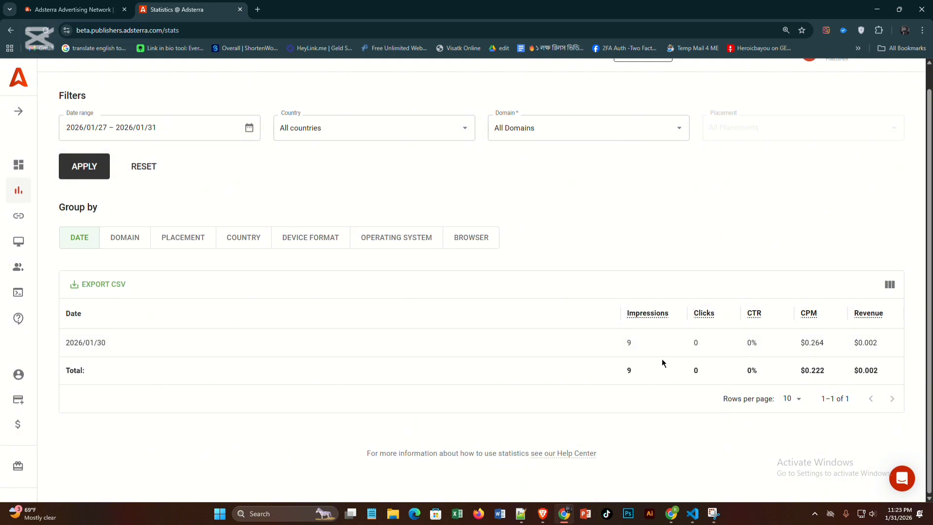
scroll(730, 349, up, 1)
scroll(731, 350, down, 1)
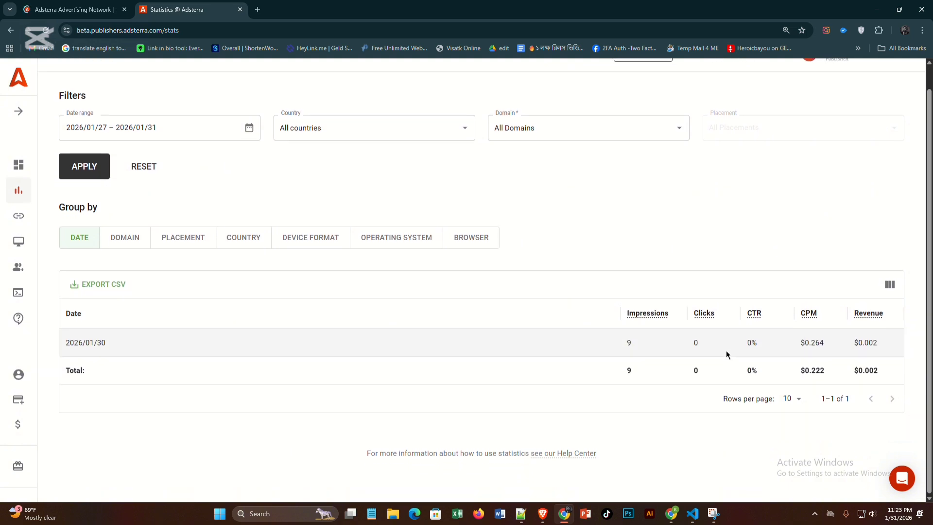
drag(716, 339, 821, 341)
click(821, 343)
click(737, 459)
click(781, 319)
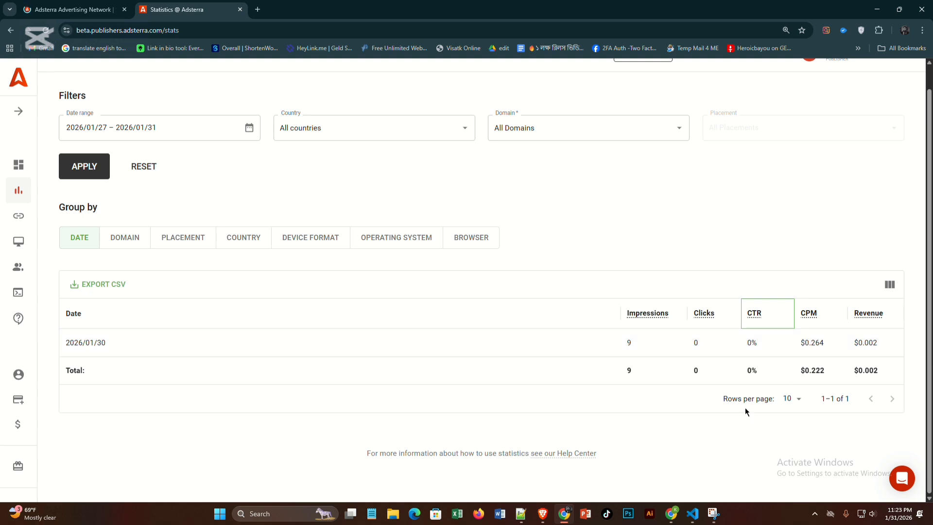
drag(792, 341, 780, 440)
click(722, 469)
Step: Minimize the browser window to show the desktop and refresh the desktop
click(877, 9)
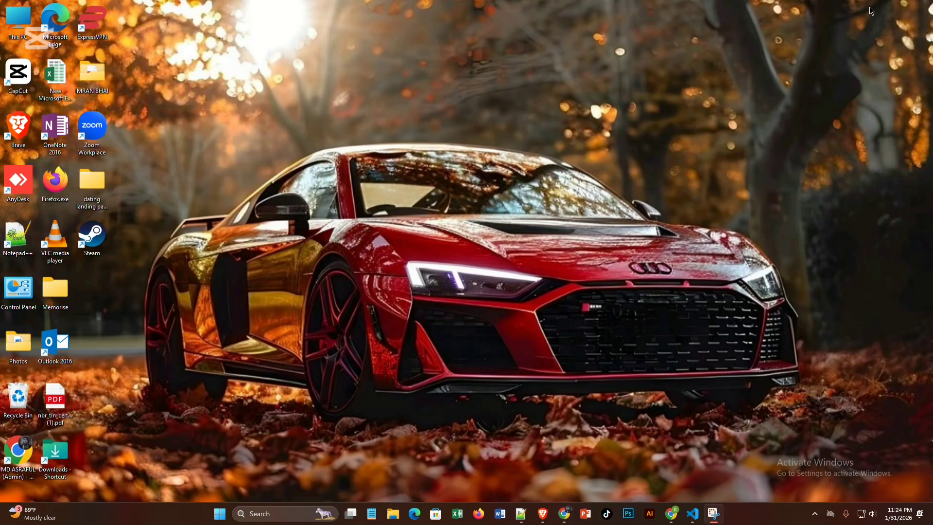
right_click(538, 175)
click(560, 223)
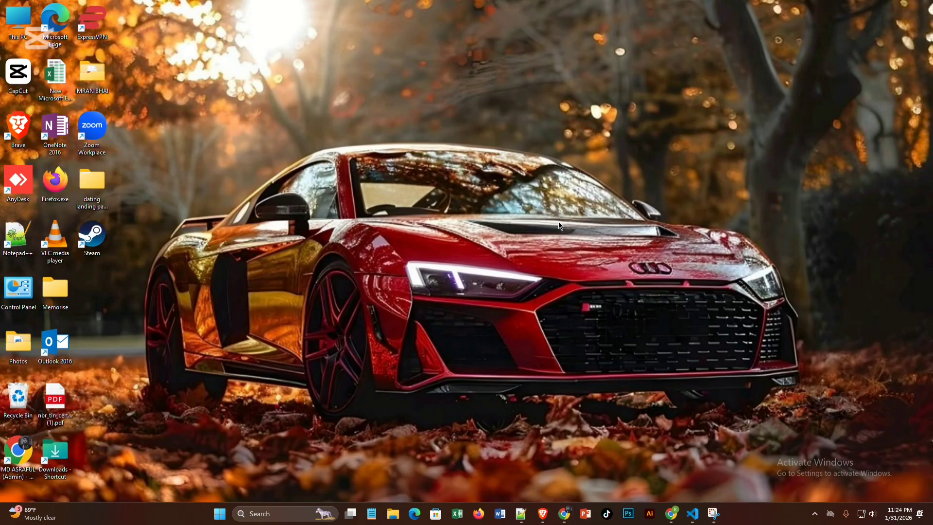
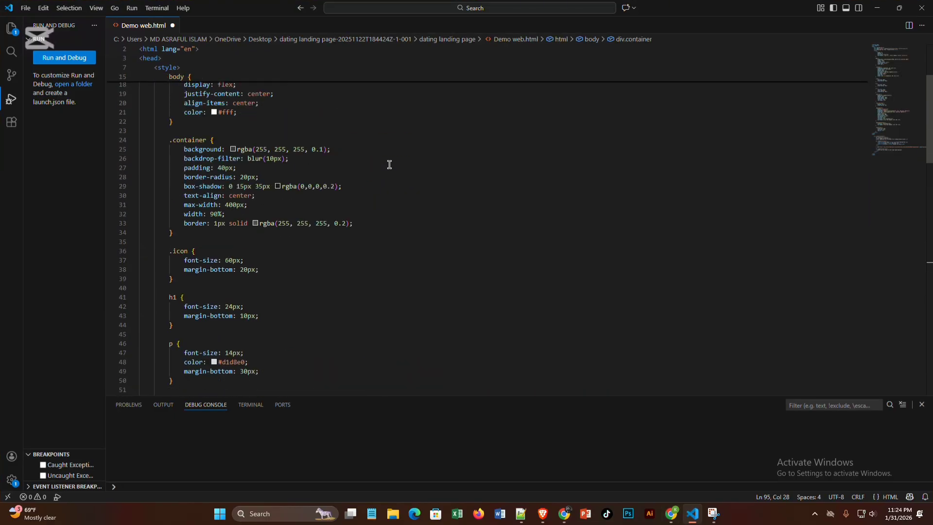
Step: In Visual Studio Code, set the File Name text in the file-info block of Demo web.html to "Full Movie HD Download"
scroll(390, 165, down, 15)
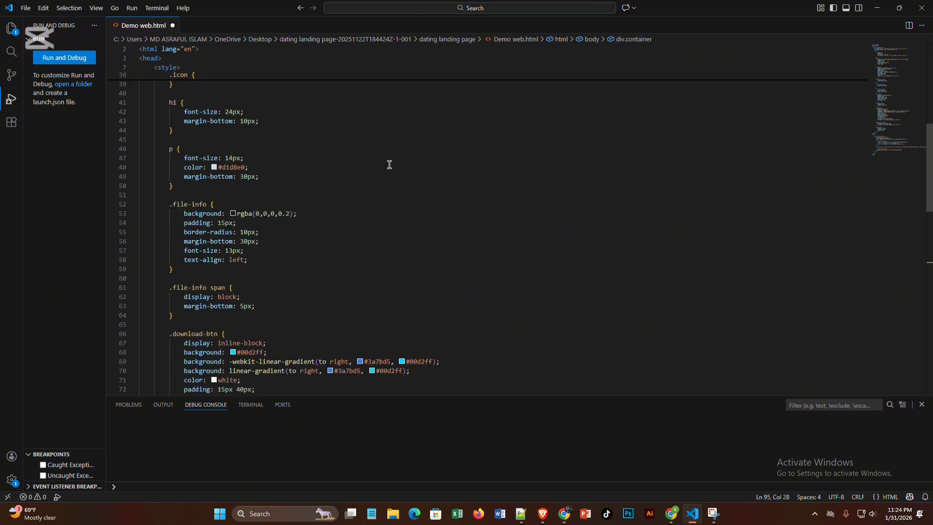
scroll(303, 318, down, 6)
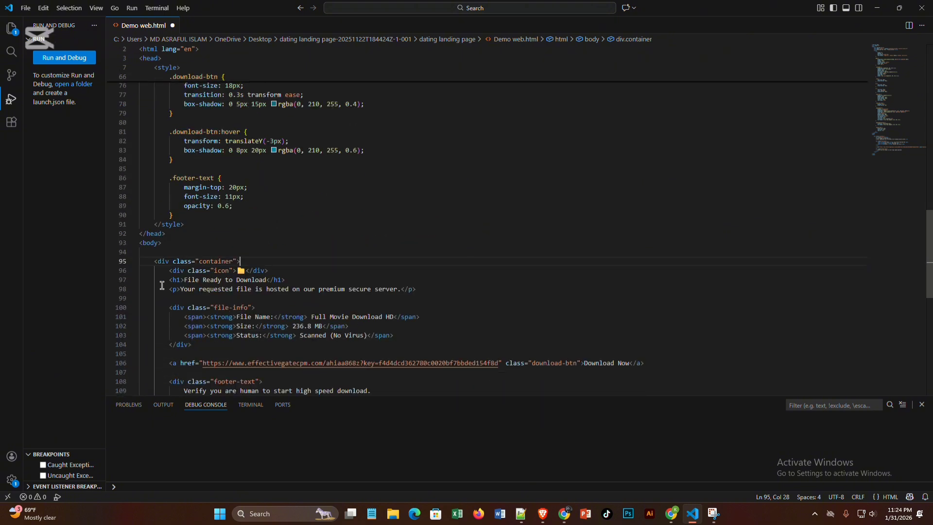
scroll(341, 360, down, 2)
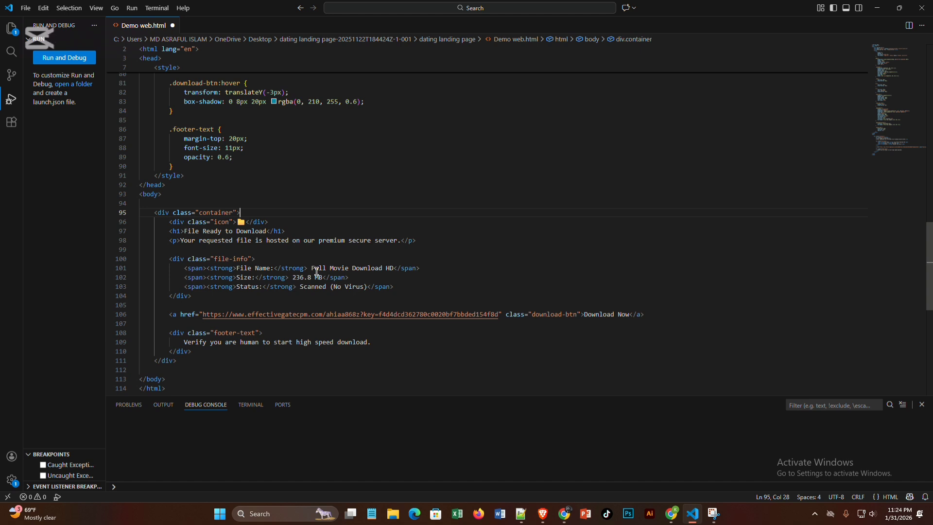
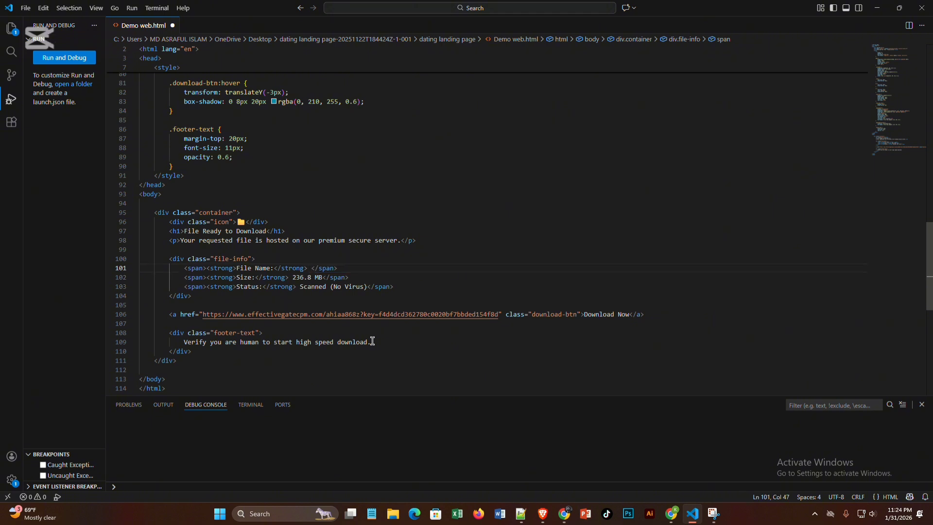
text(ull=)
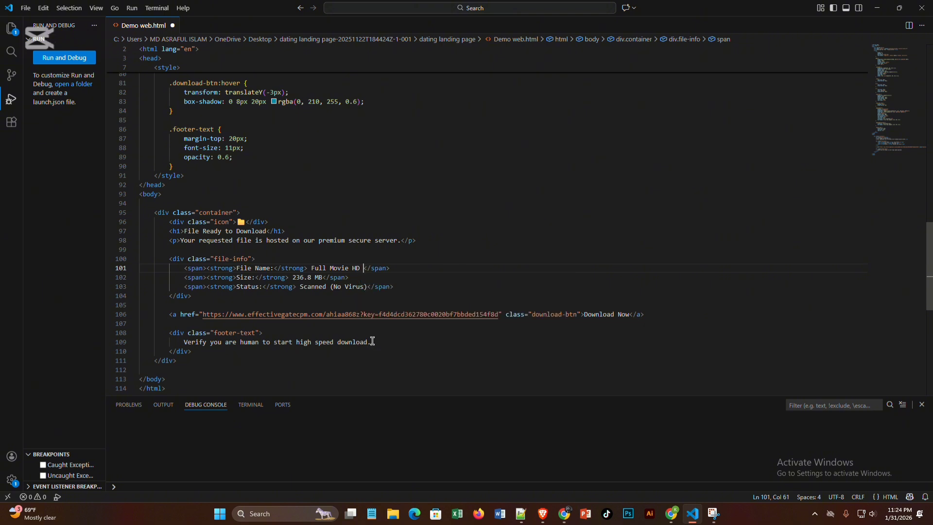
text(Download)
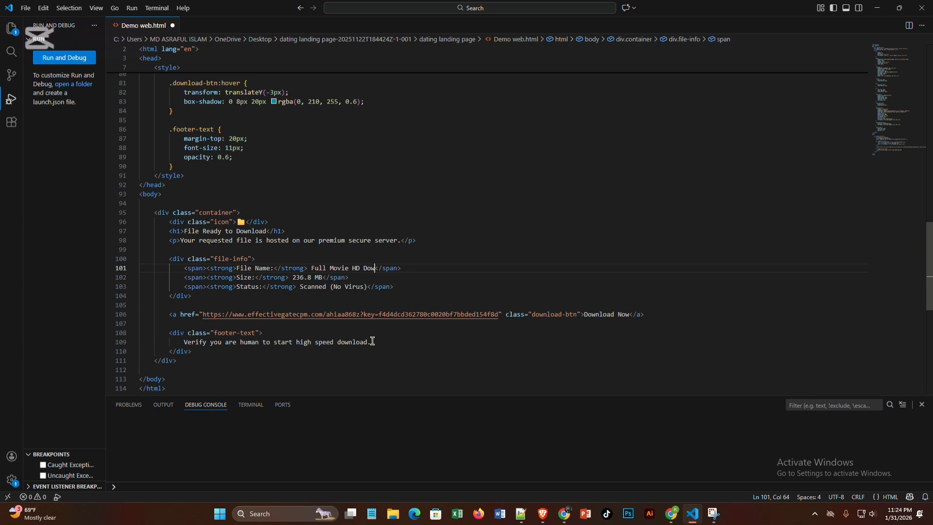
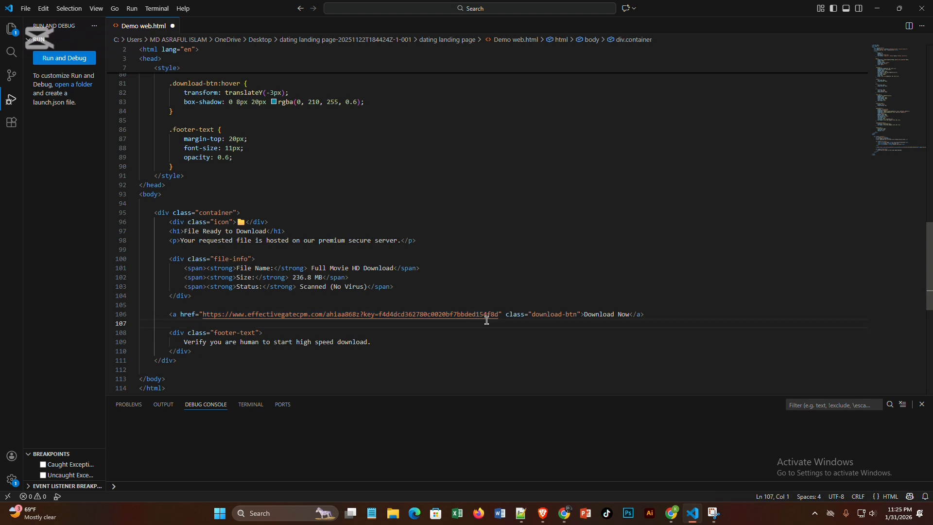
Step: Run Demo web.html with debugging and test the Download Now link on the page that opens in the browser
double_click(488, 316)
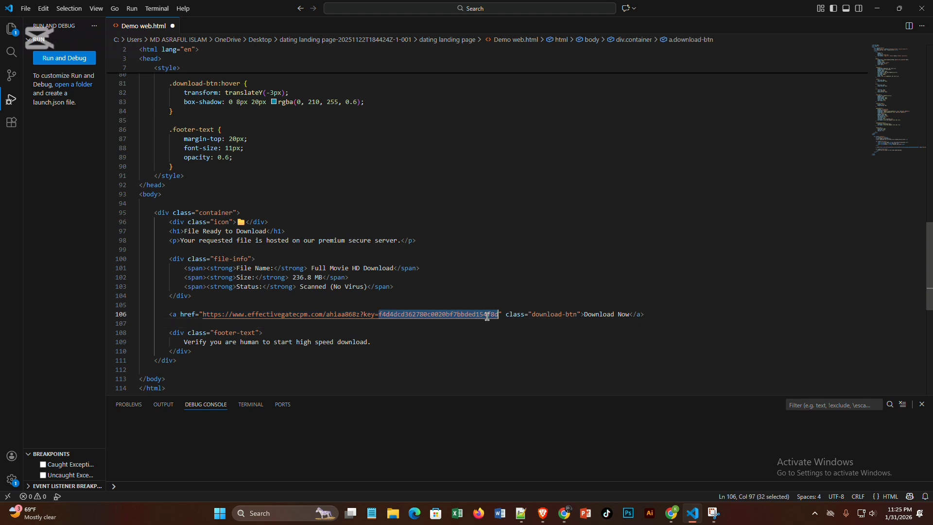
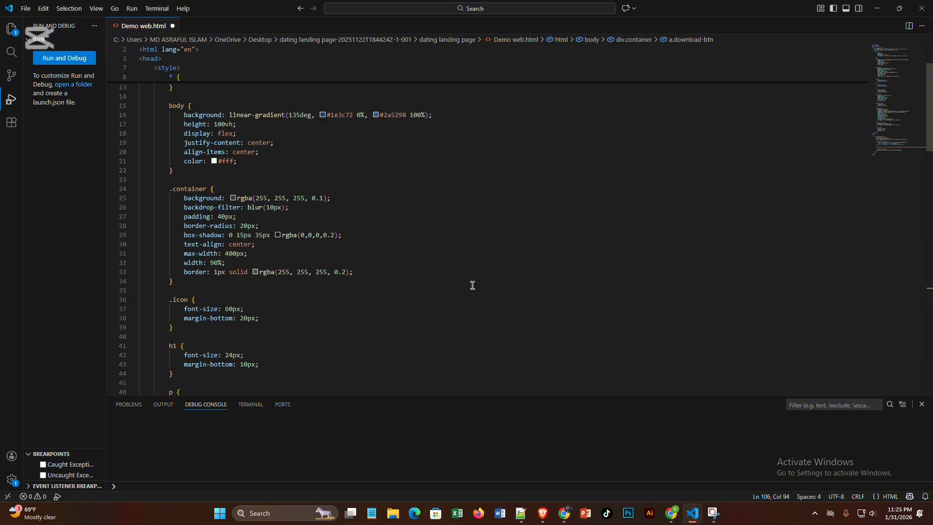
click(126, 5)
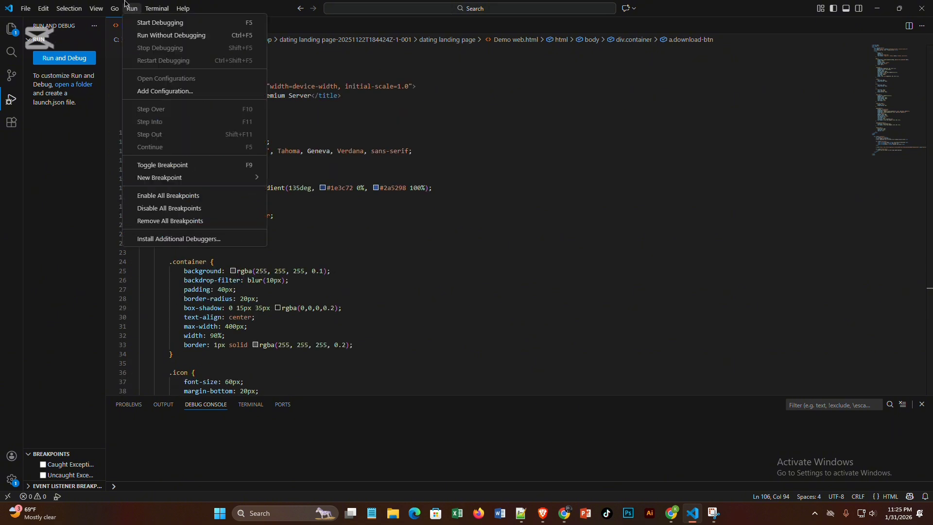
click(152, 27)
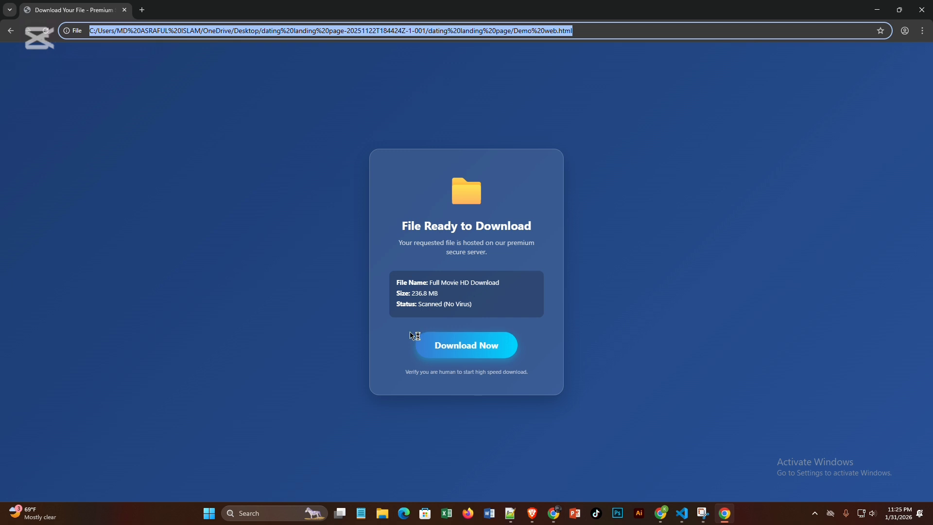
click(448, 355)
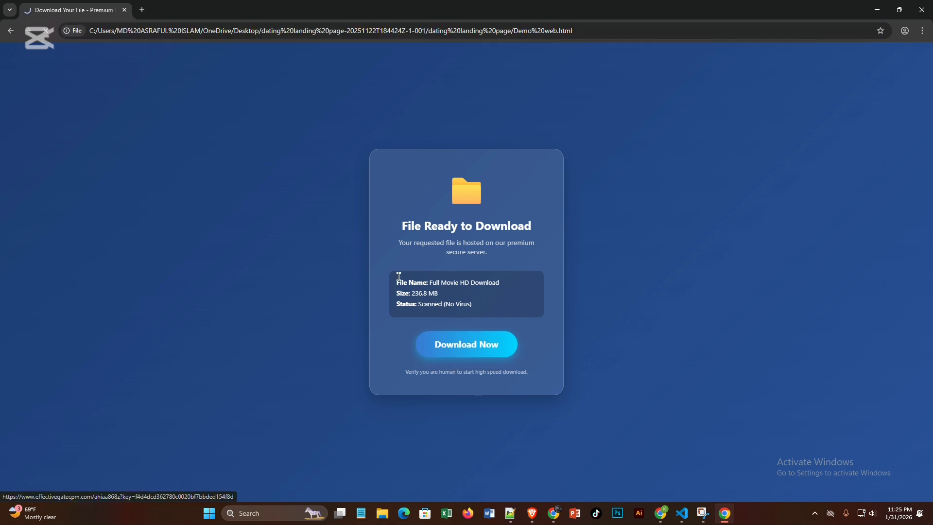
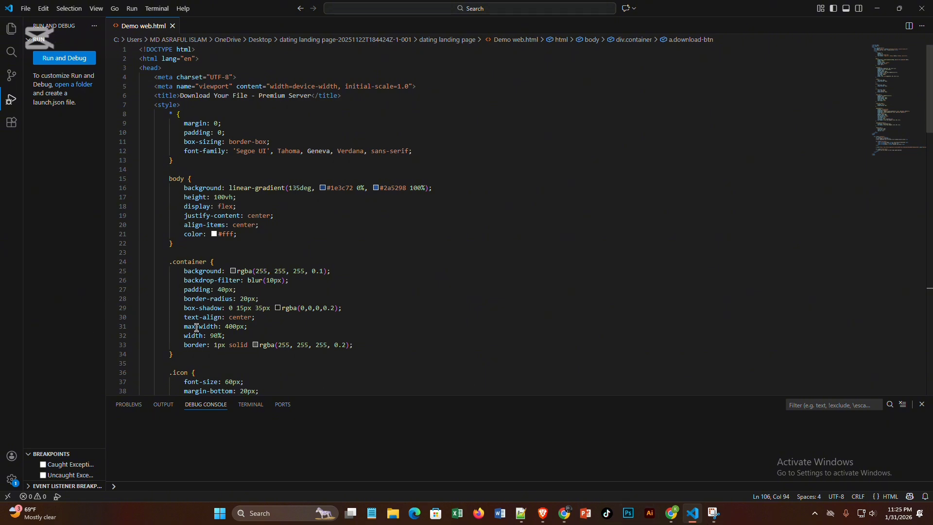
Step: Review the code in Demo web.html down to the closing html tag
scroll(331, 370, down, 17)
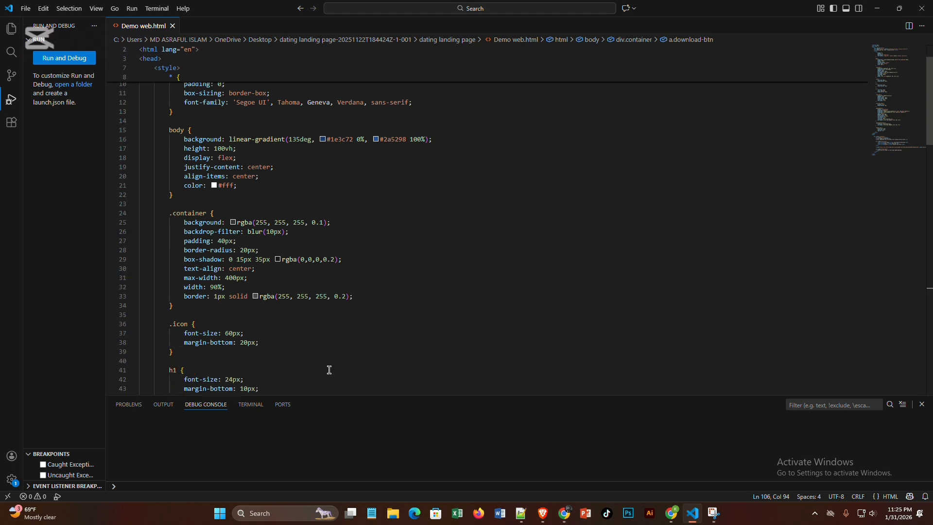
scroll(330, 369, down, 13)
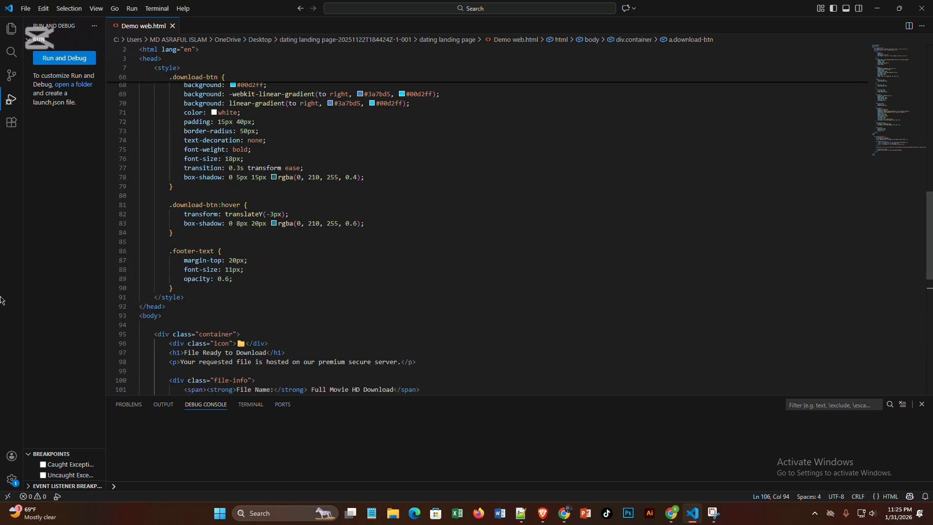
click(243, 300)
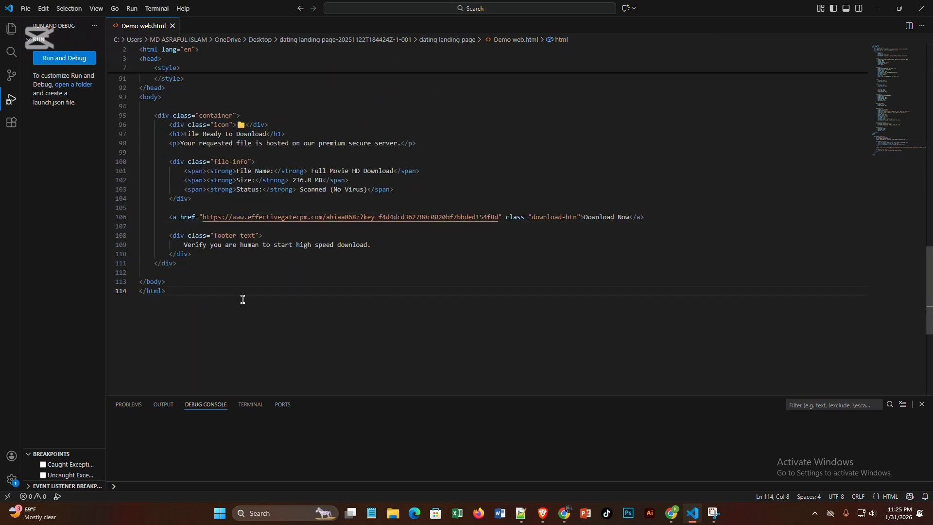
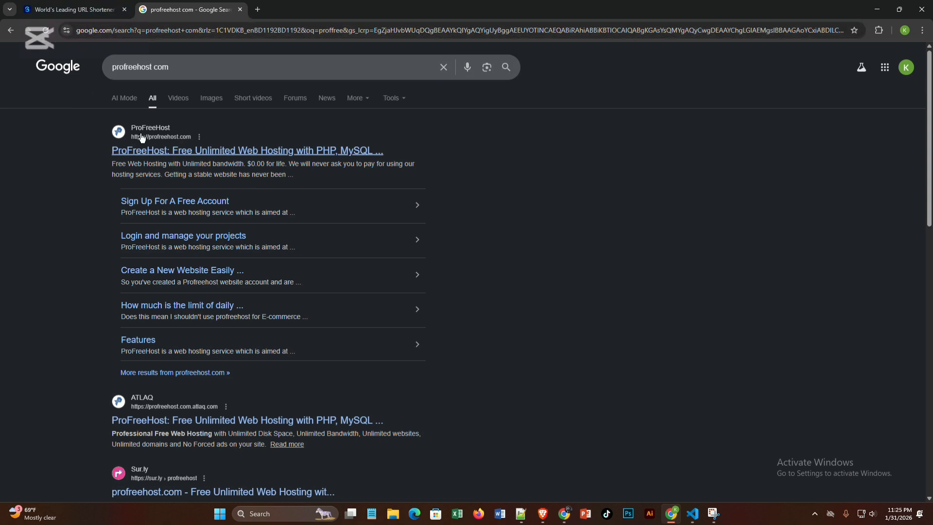
Step: Open ProFreeHost's registration form and fill in the account e-mail address and the browser's suggested strong password
click(153, 155)
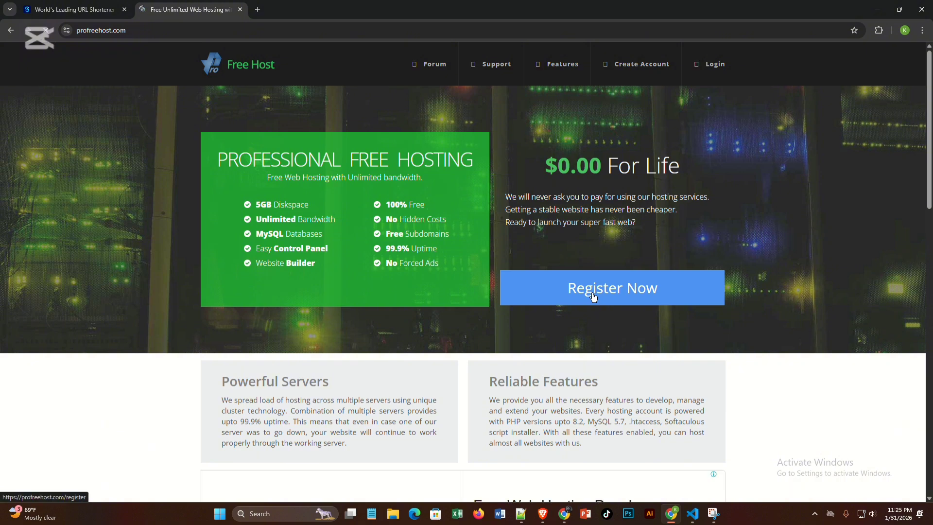
click(593, 298)
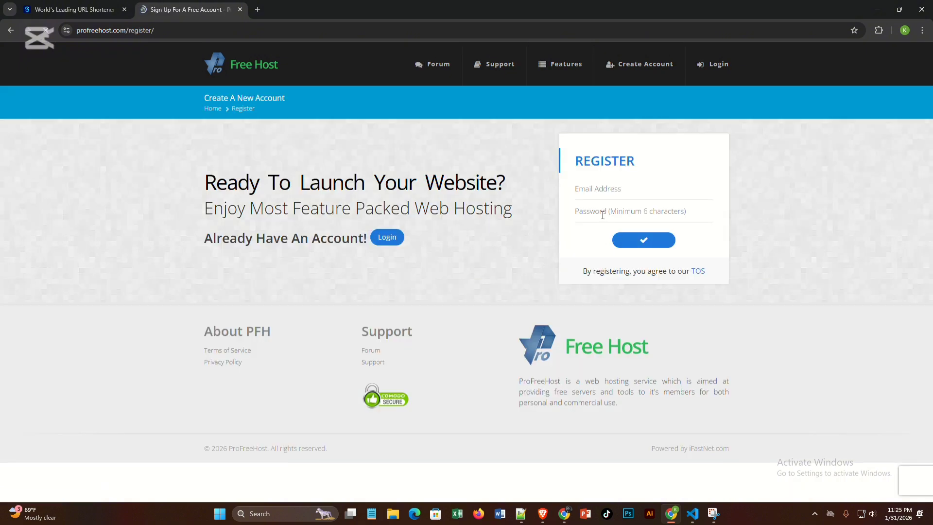
click(595, 190)
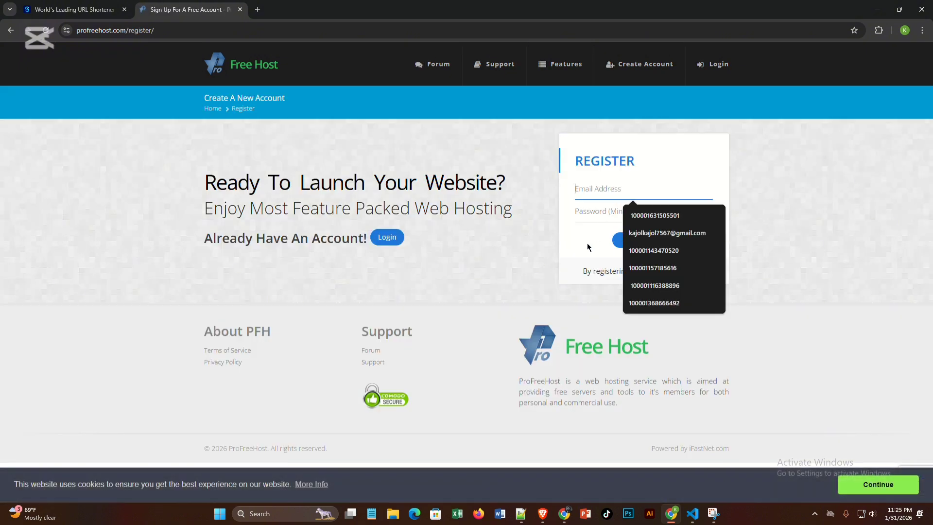
click(638, 233)
click(596, 216)
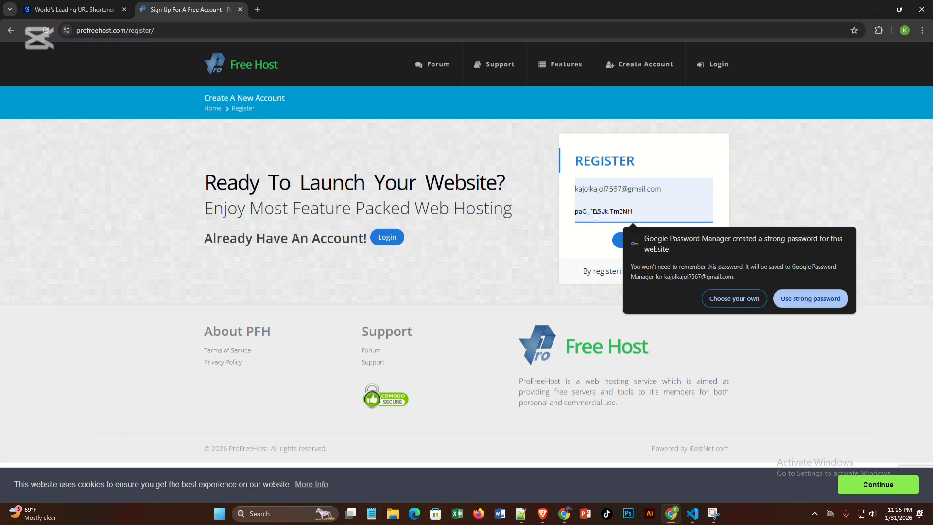
click(789, 299)
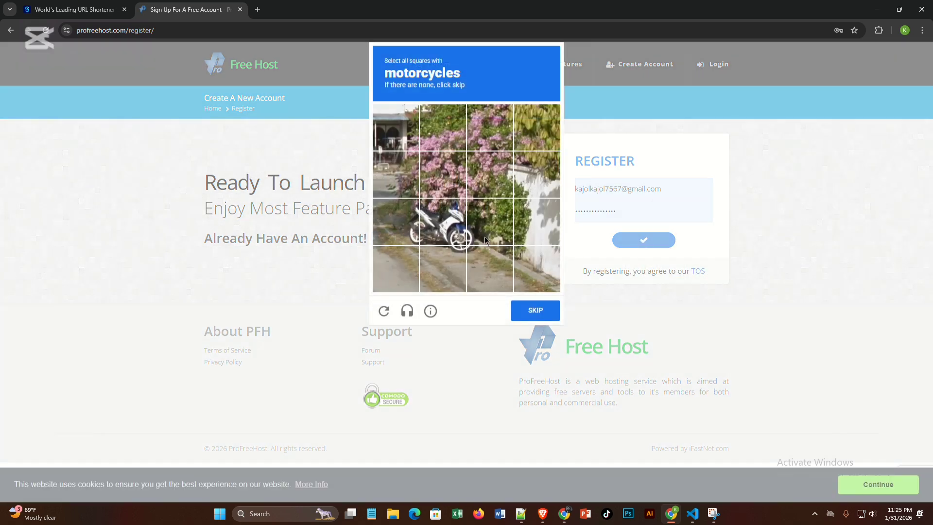
Step: Mark the motorcycle squares in the image verification and submit it to complete the registration
click(409, 238)
click(444, 228)
click(475, 265)
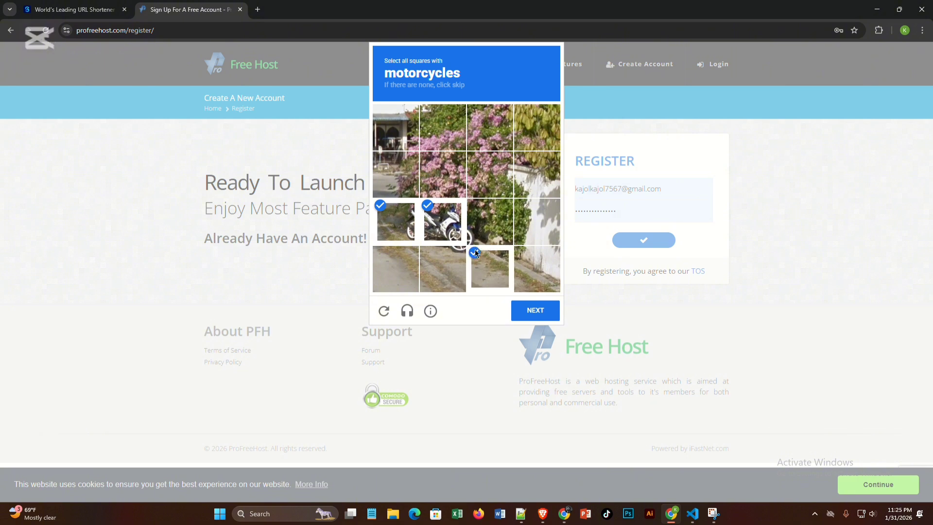
click(475, 242)
click(451, 258)
click(514, 310)
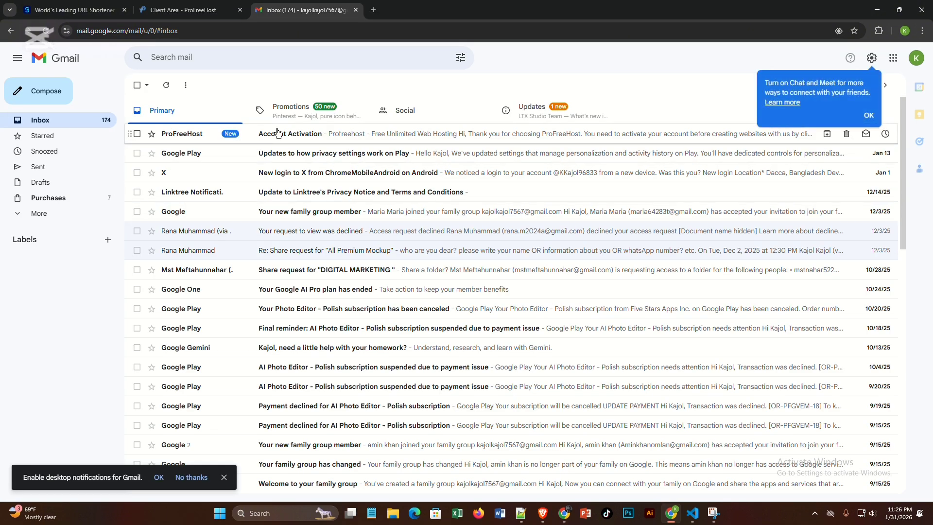
Step: In Gmail, open the Account Activation email from ProFreeHost and follow its link to activate the account
click(277, 132)
click(495, 271)
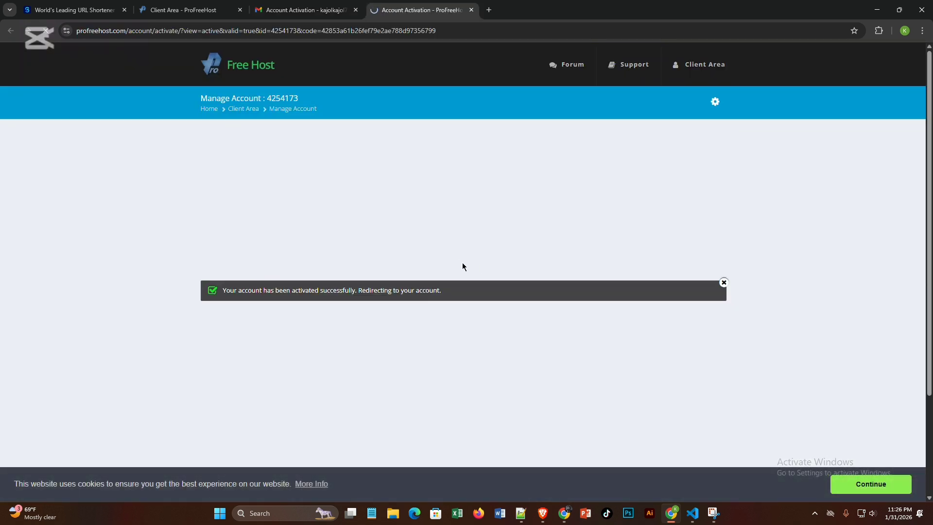
scroll(461, 256, down, 3)
scroll(462, 255, up, 2)
scroll(461, 255, down, 2)
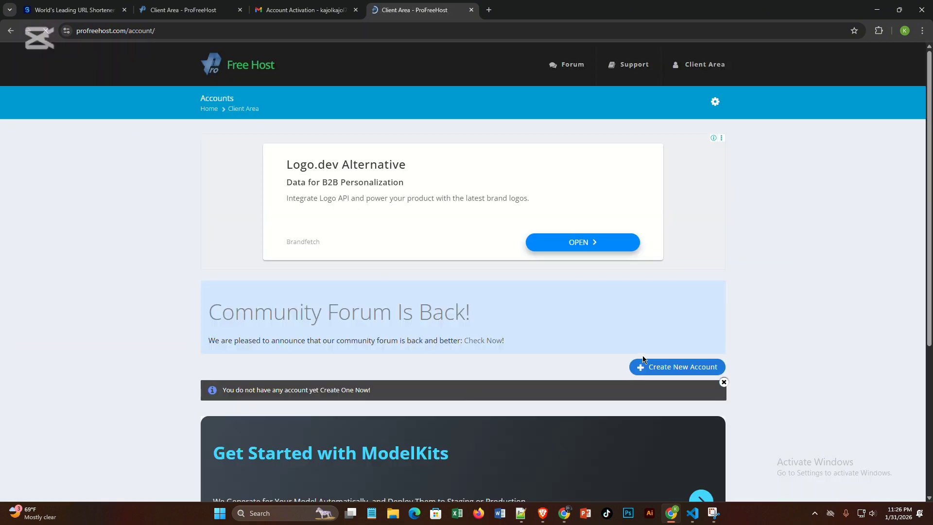
Step: Open the form for creating a new hosting account in the client area, dismissing the ad that covers it
click(642, 367)
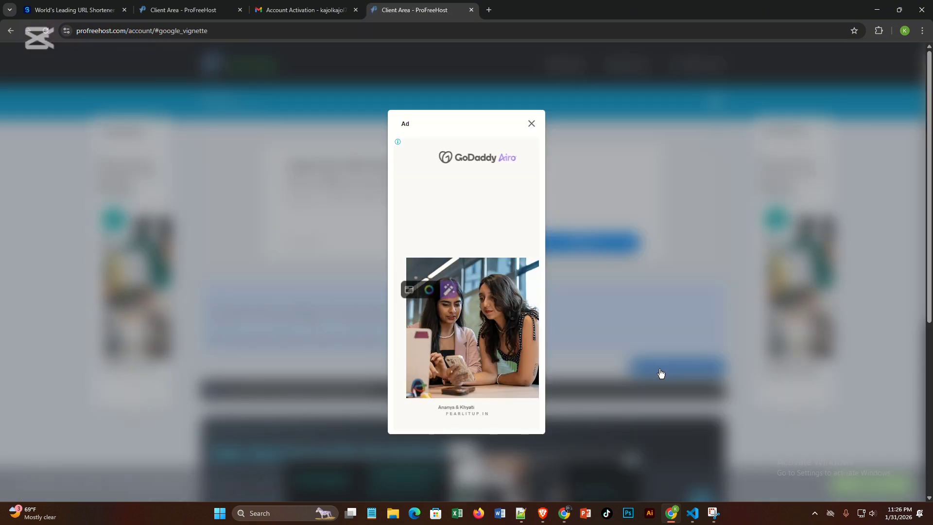
click(533, 127)
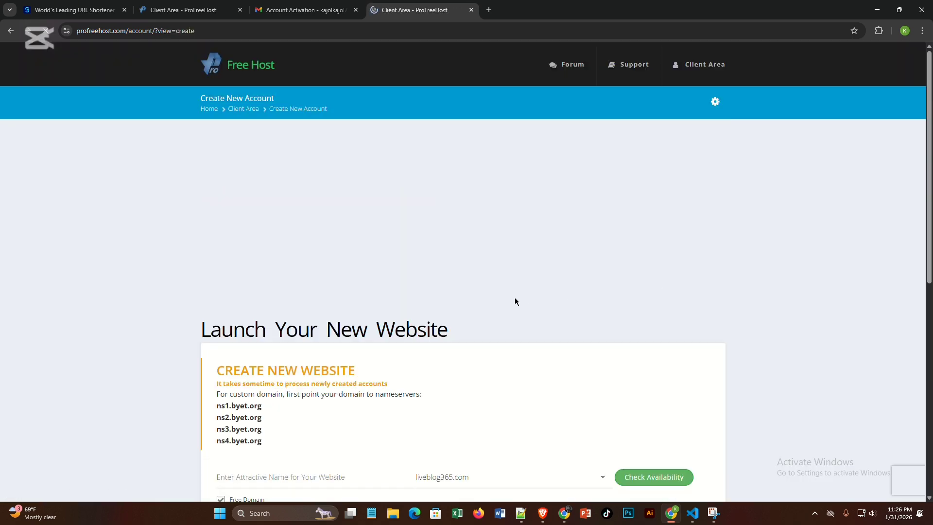
scroll(492, 359, down, 3)
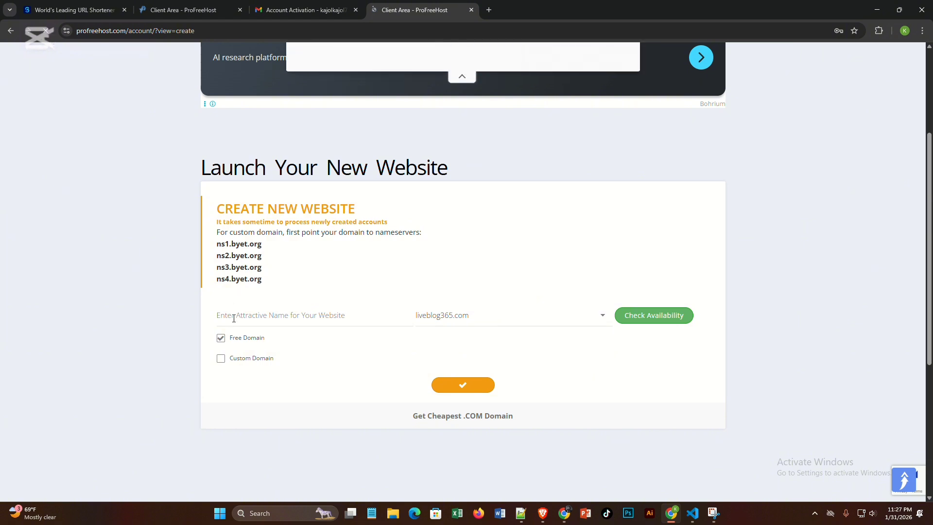
Step: Enter movielover as the website name on the free liveblog365.com domain and check its availability
click(260, 317)
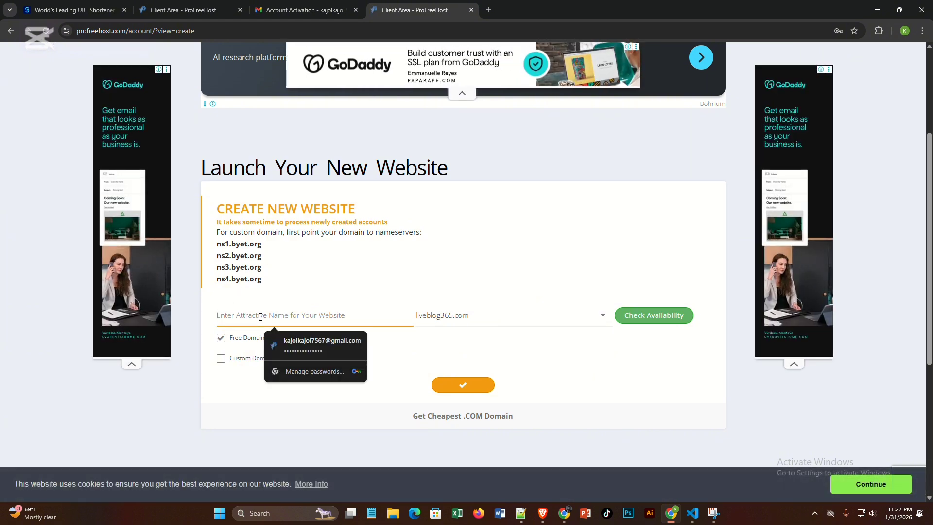
text(movie)
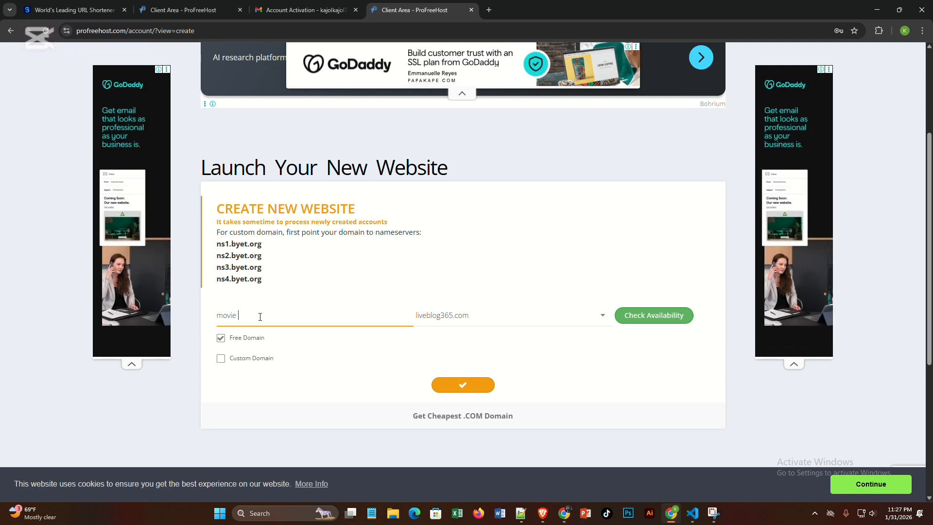
key(BackSpace)
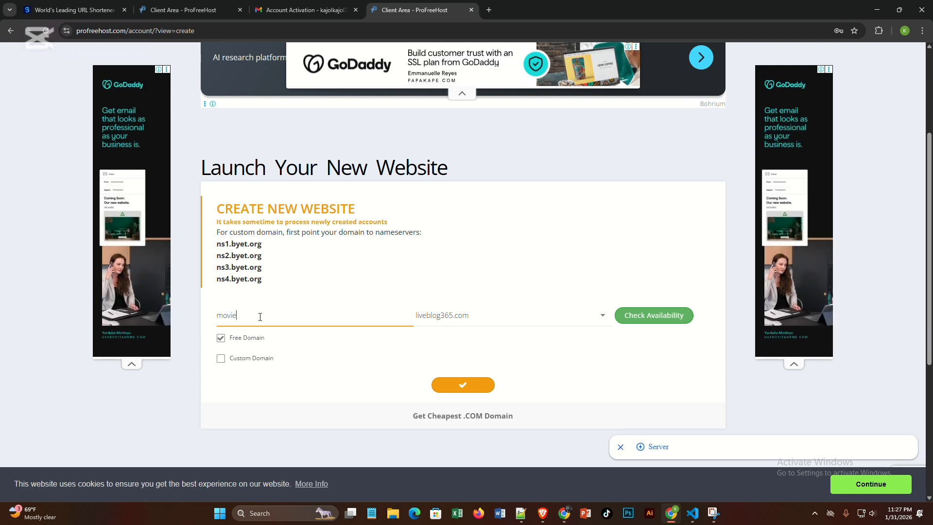
text(lover)
click(531, 319)
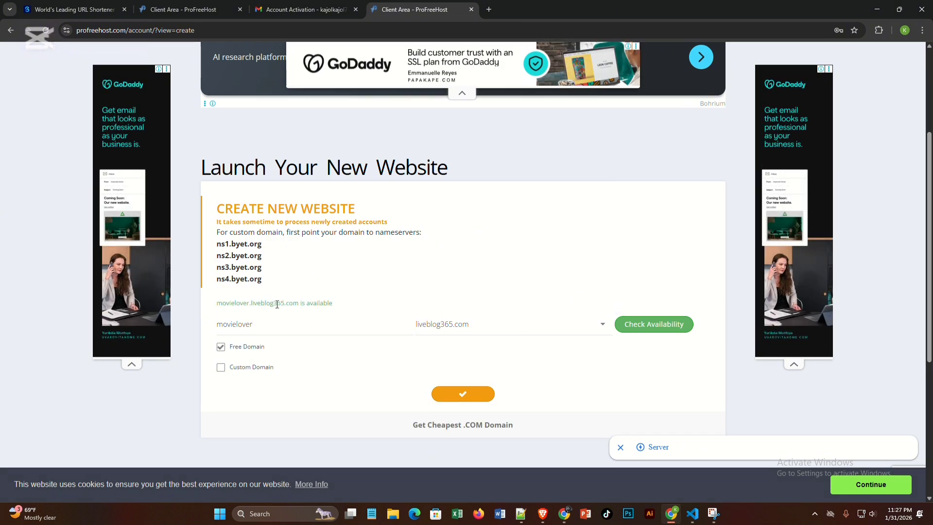
drag(330, 302, 209, 312)
click(211, 314)
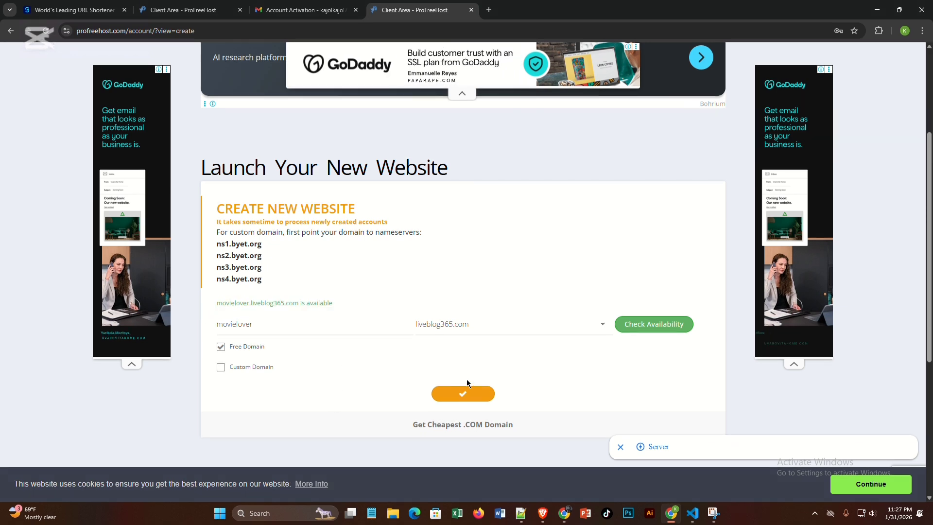
Step: Submit the new website and collapse the banner ad covering the image verification
click(460, 393)
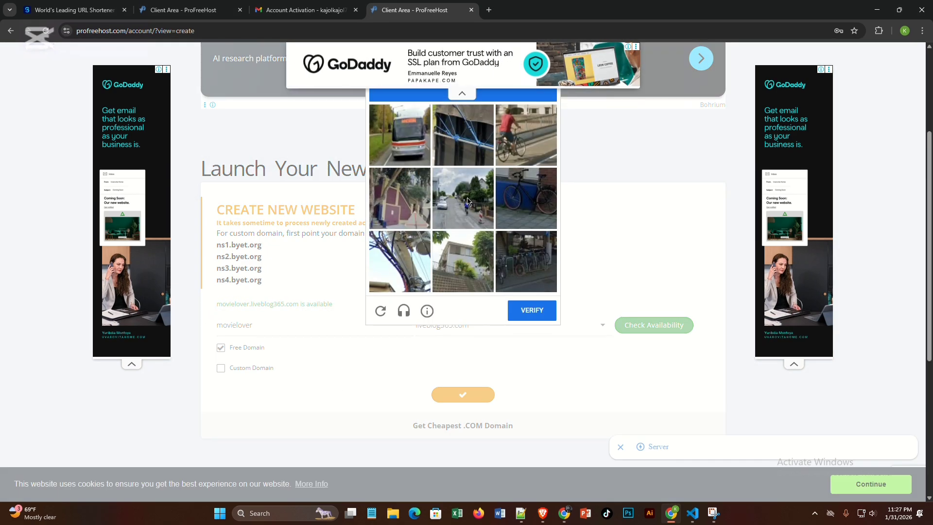
scroll(469, 202, up, 5)
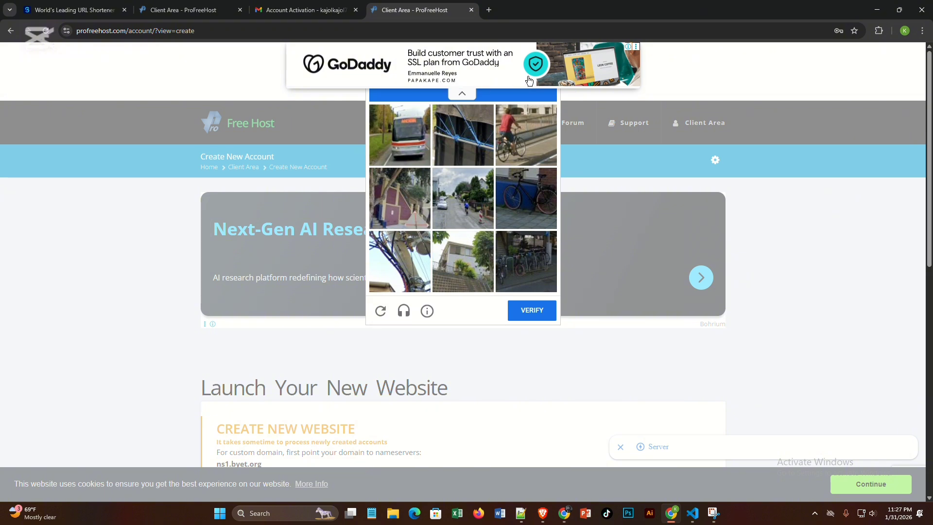
click(462, 98)
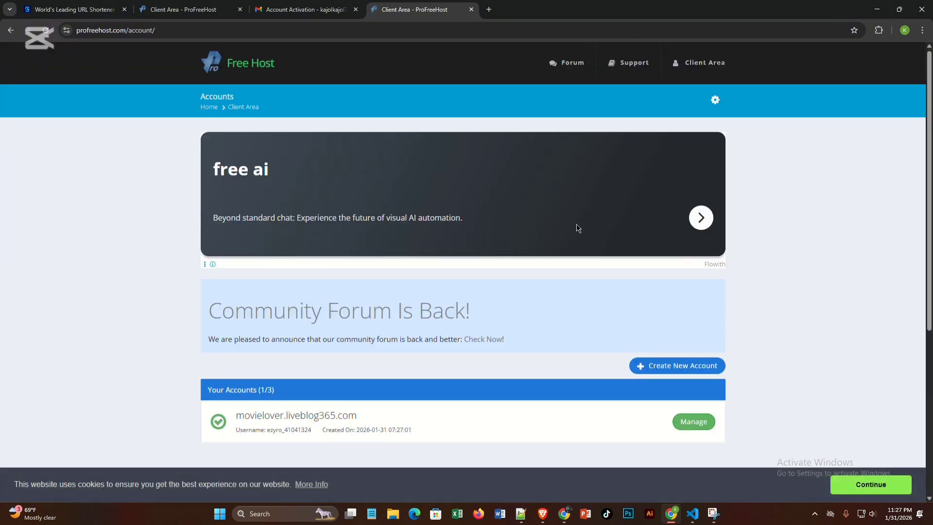
Step: Open the management page of movielover.liveblog365.com and visit its main domain in a new tab
scroll(294, 285, down, 3)
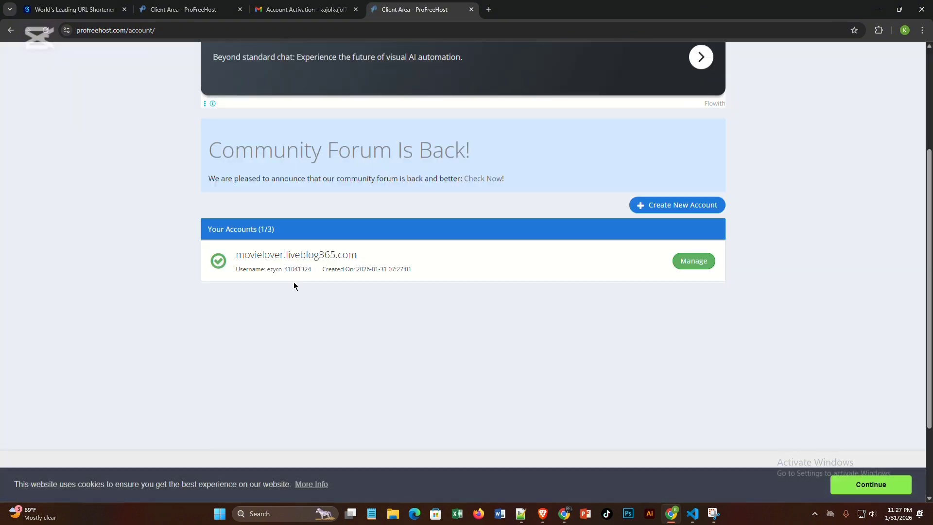
click(693, 266)
click(345, 253)
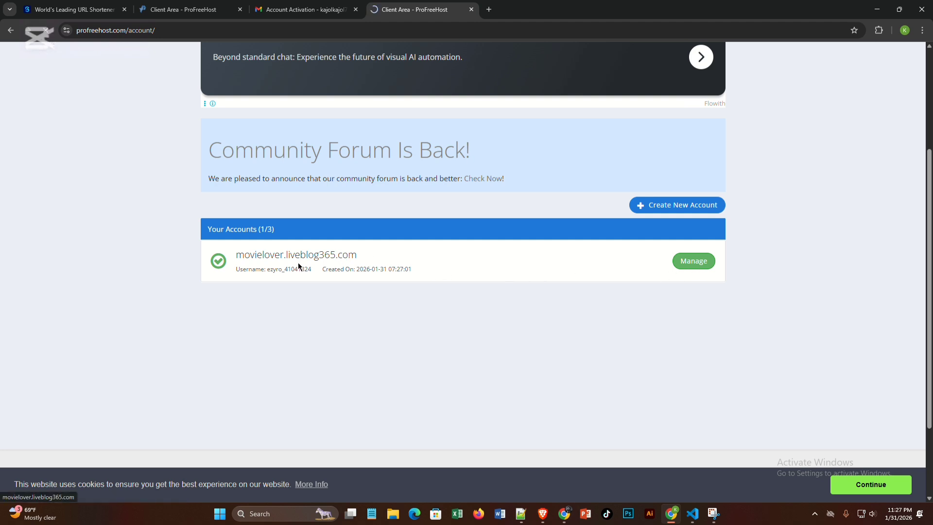
drag(422, 340, 512, 340)
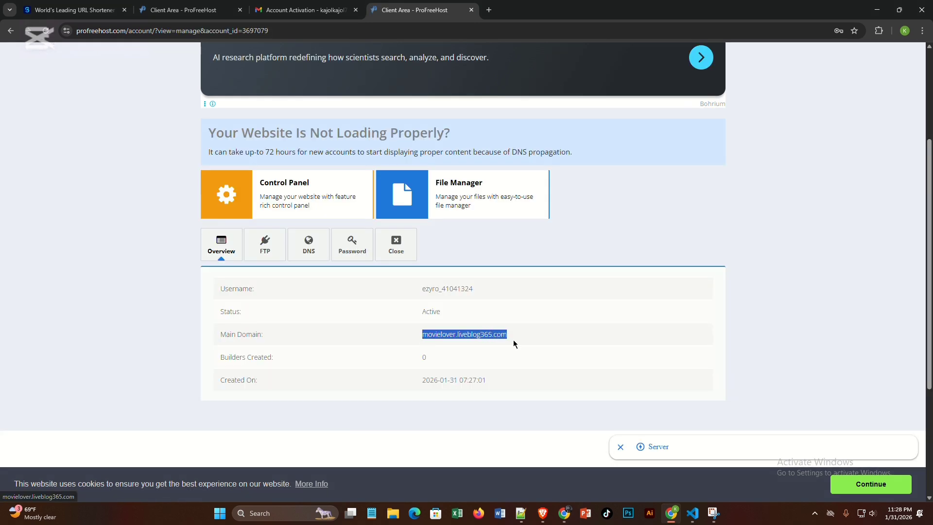
click(513, 340)
click(462, 338)
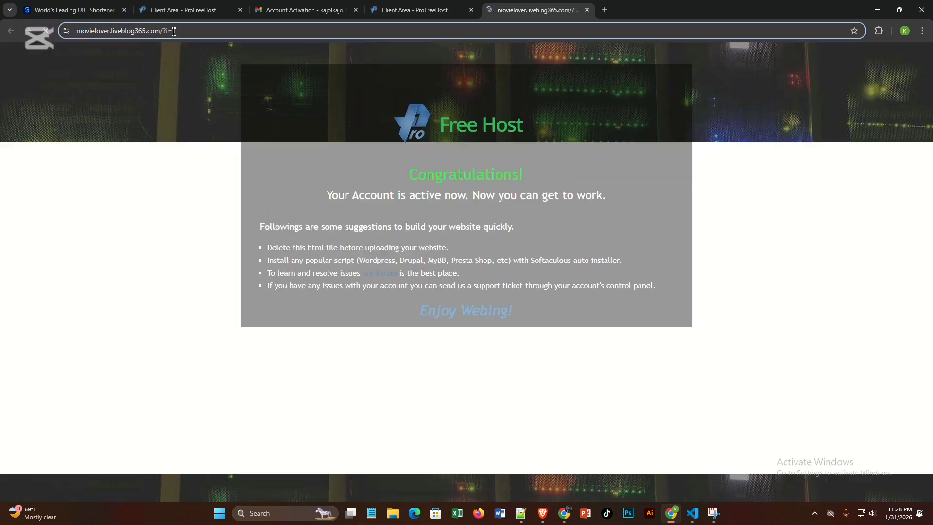
click(174, 31)
click(195, 31)
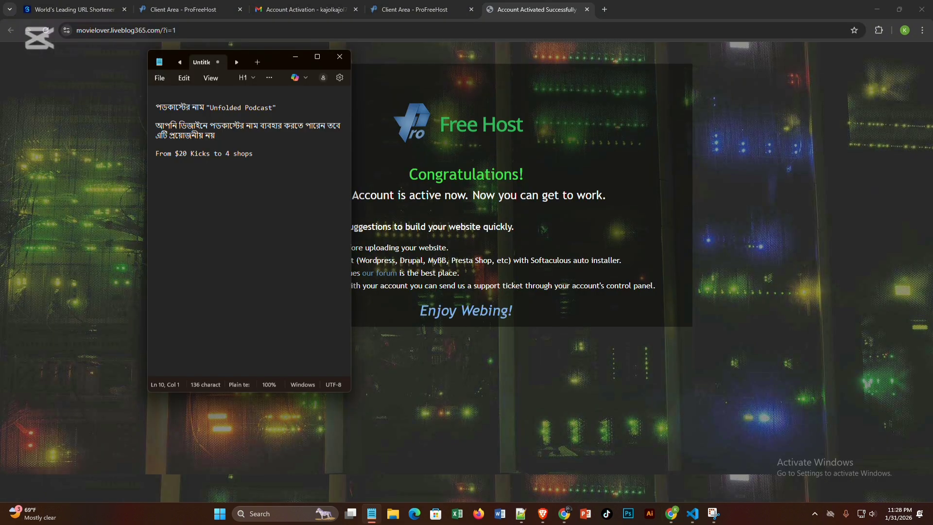
text(https://movielover.liveblog365.com/?i=)
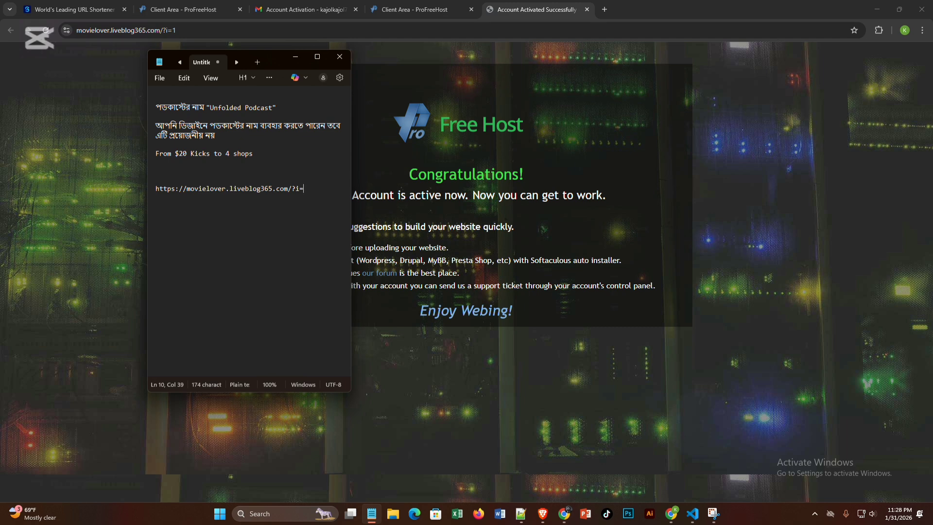
Step: Return to the website's management page in the browser, open its control panel and approve the service emails
click(415, 10)
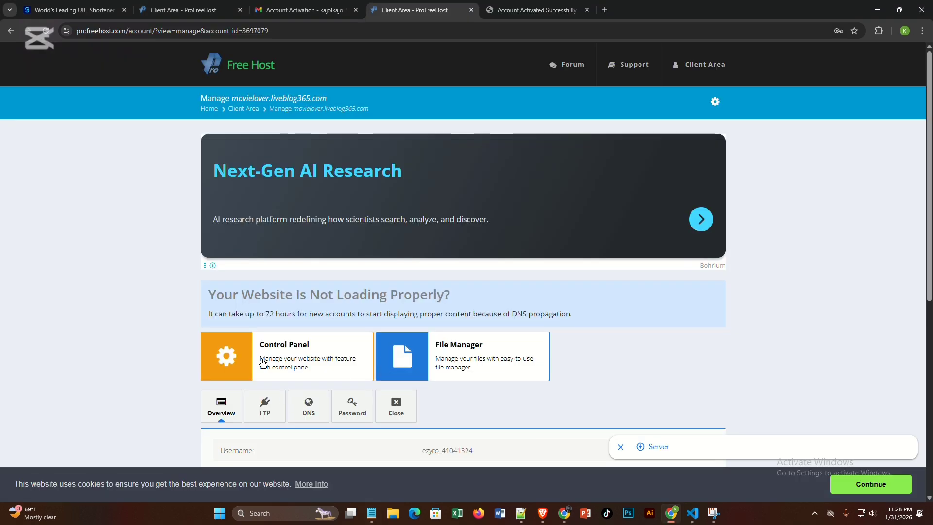
click(272, 352)
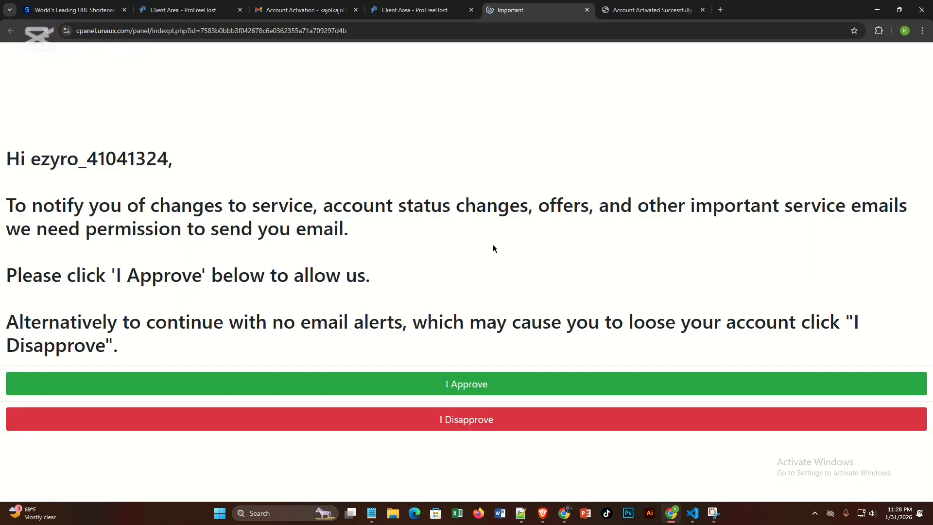
click(440, 389)
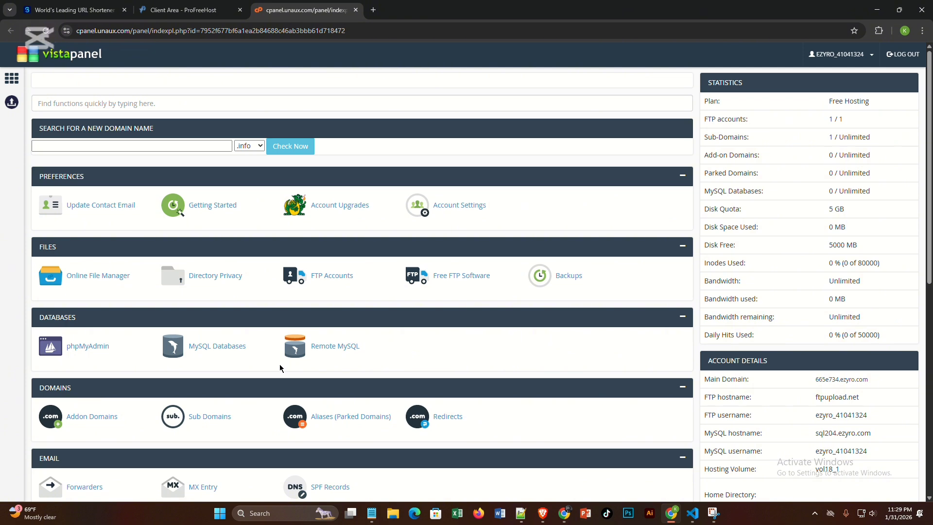
Step: Launch the Online File Manager from the control panel and open the htdocs folder
scroll(279, 363, down, 2)
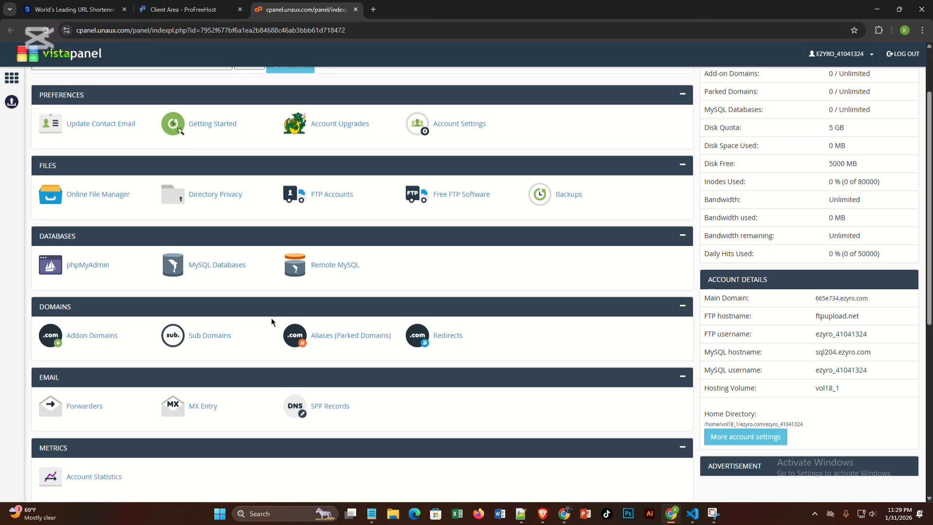
click(86, 194)
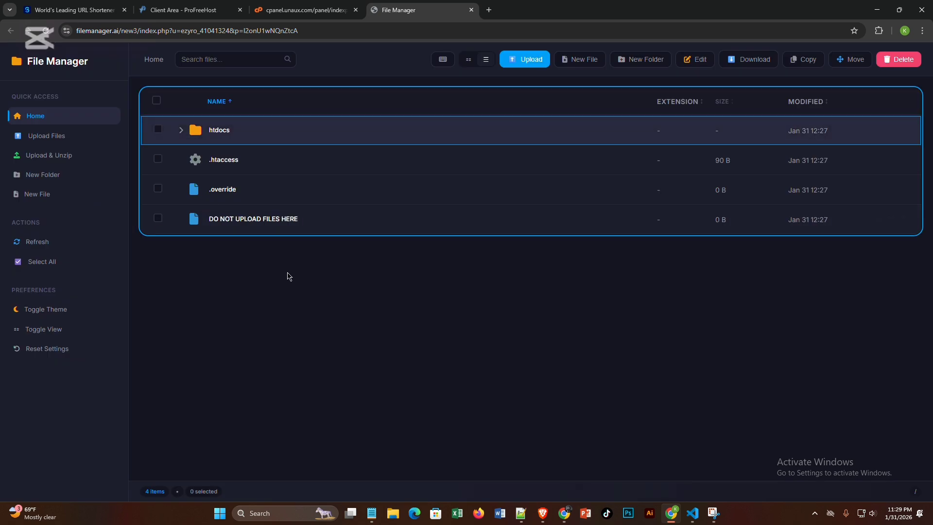
click(221, 139)
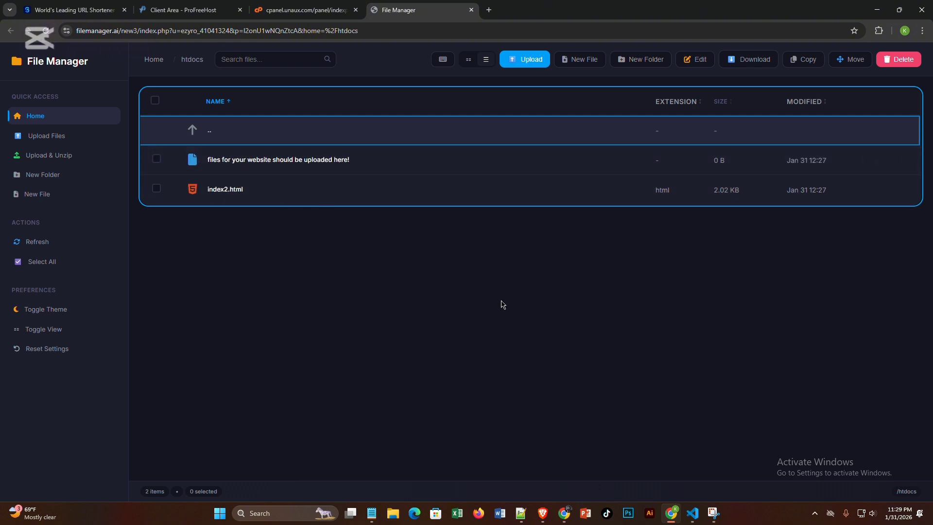
Step: Create a file named post1.html in the htdocs folder and paste the landing page's HTML code into it
click(584, 66)
click(583, 66)
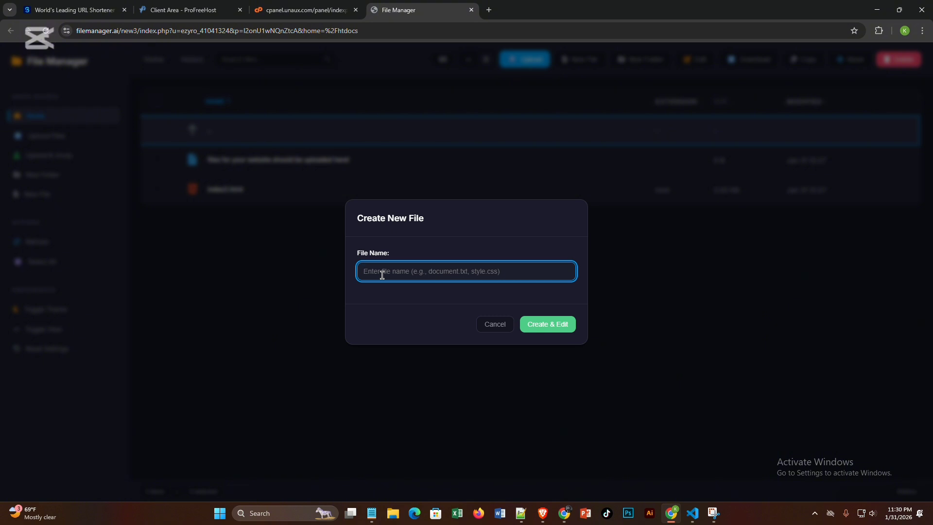
text(post1.html)
click(537, 326)
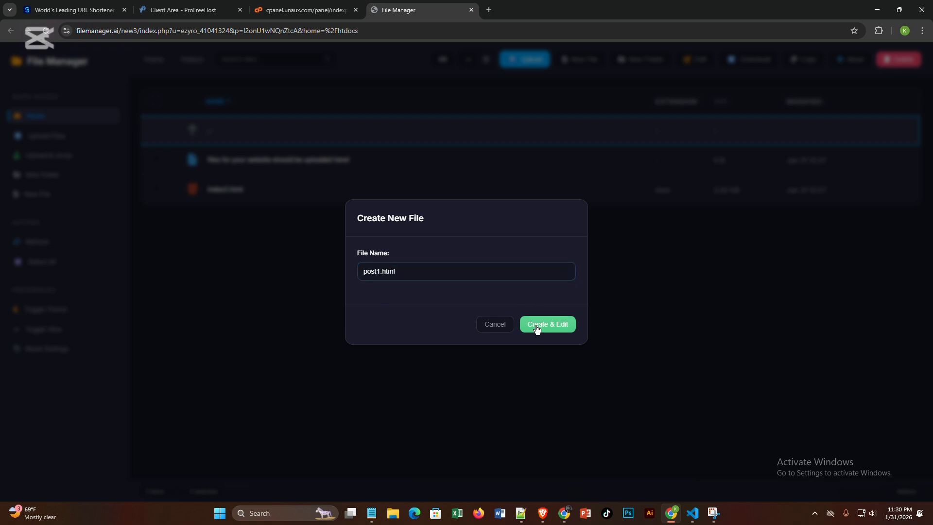
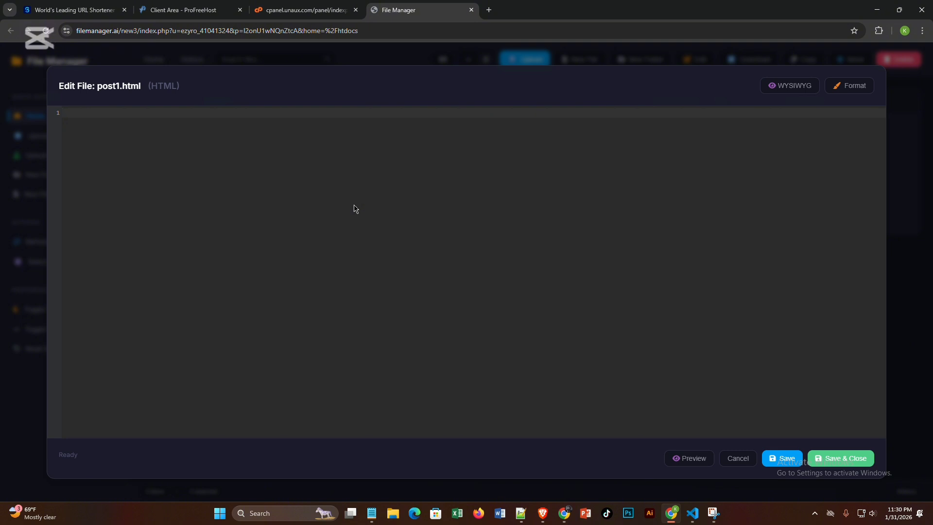
key(ctrl+v)
scroll(126, 281, up, 20)
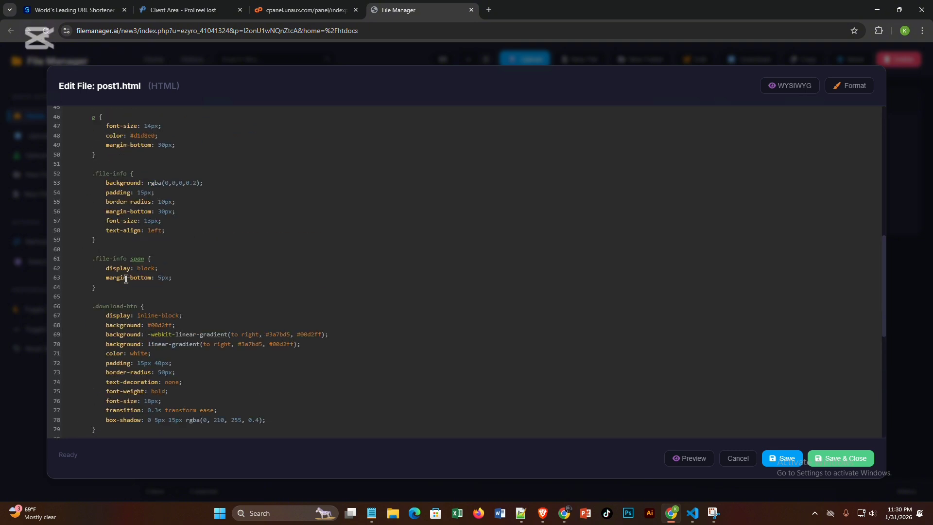
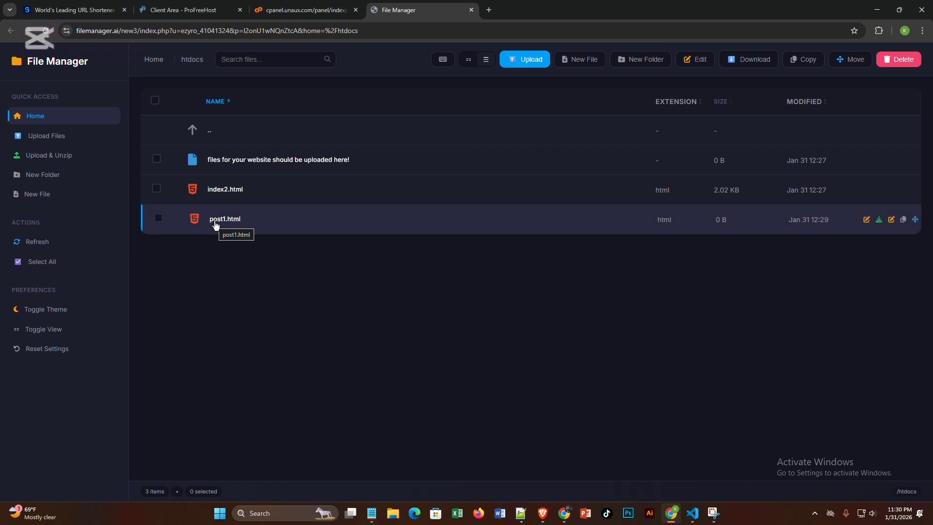
Step: Dismiss the control panel ad and return to the website's Overview details in the ProFreeHost client area
click(306, 9)
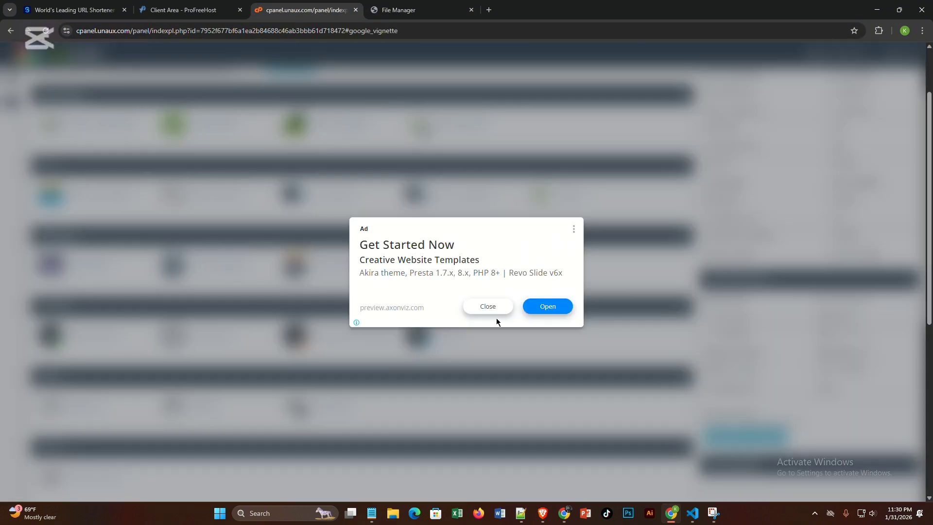
click(486, 308)
click(215, 10)
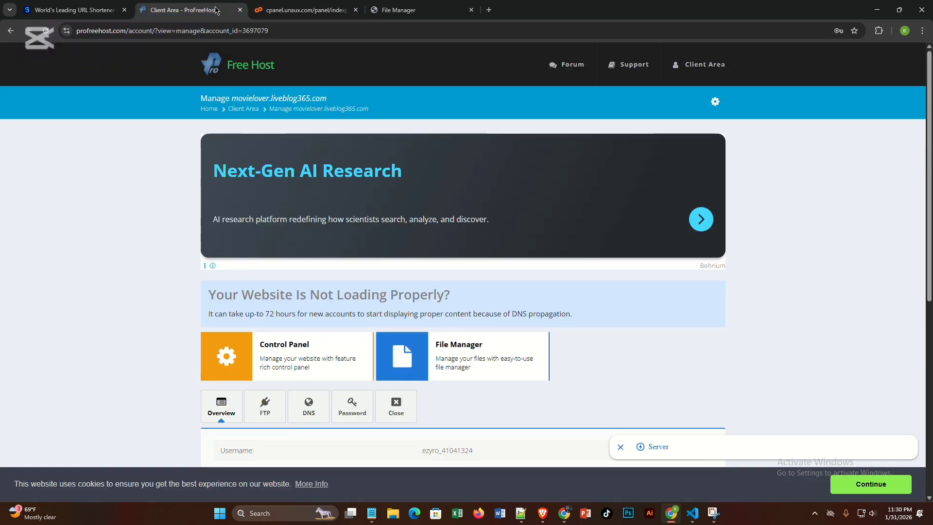
scroll(559, 389, down, 6)
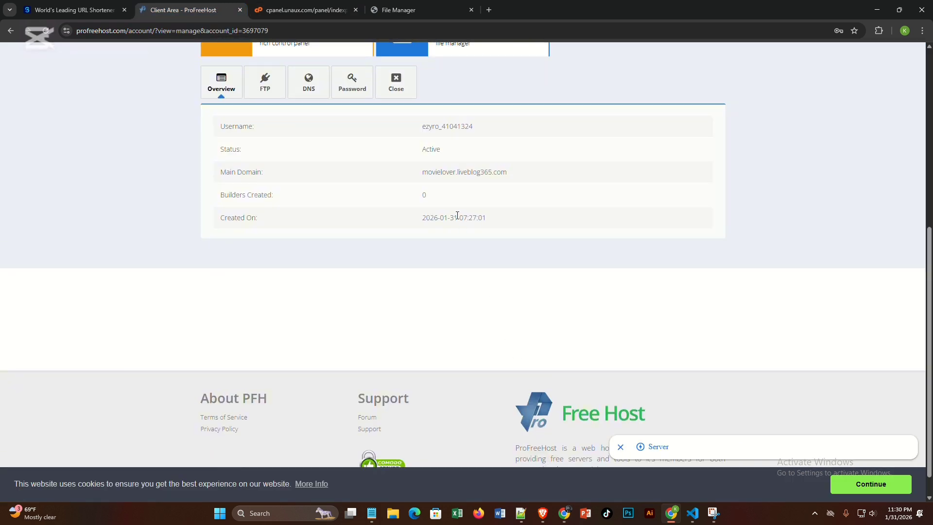
click(437, 172)
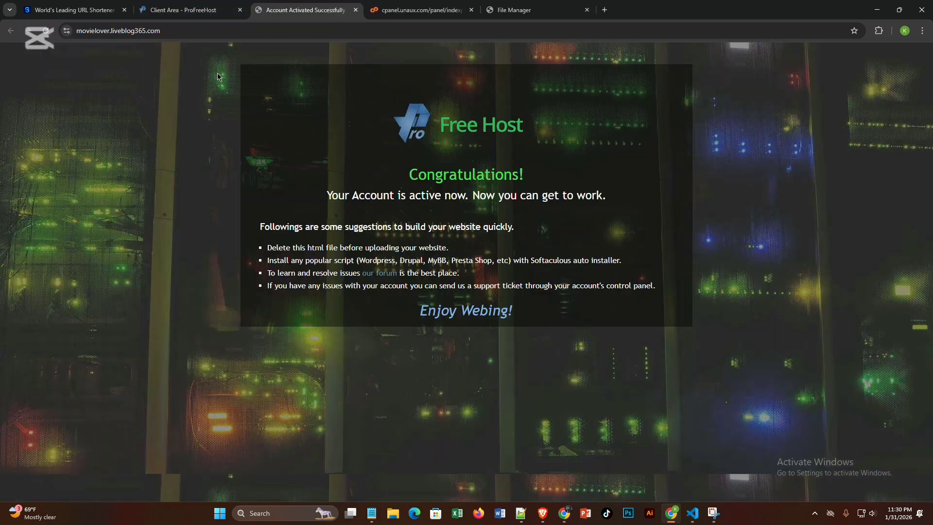
click(175, 30)
key(End)
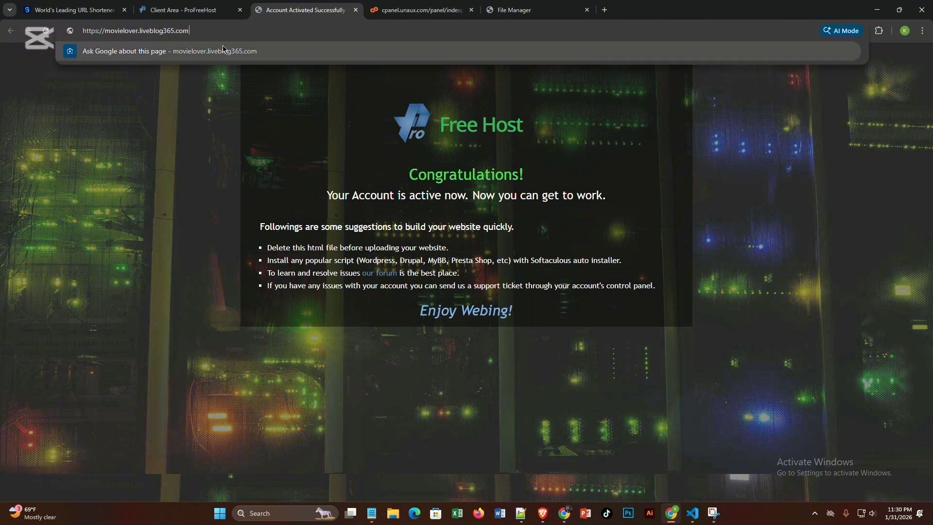
text(/pos)
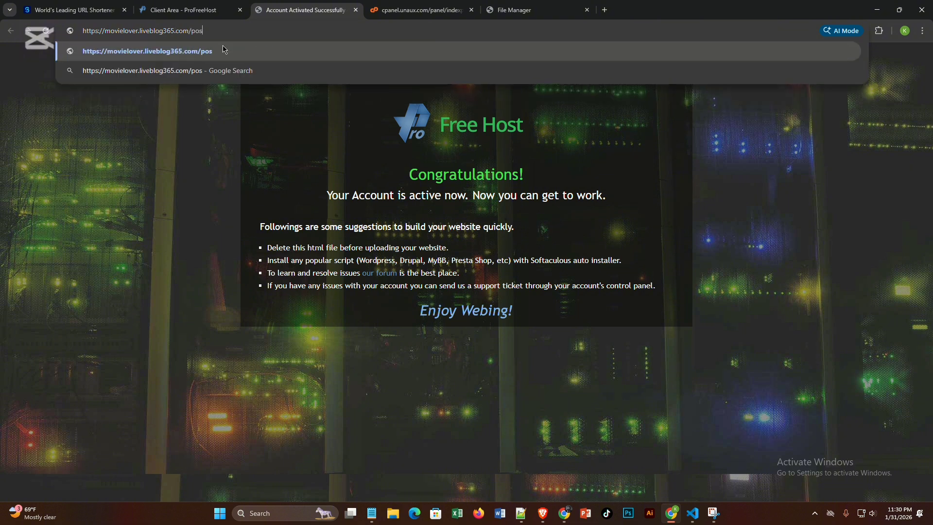
text(t1.html)
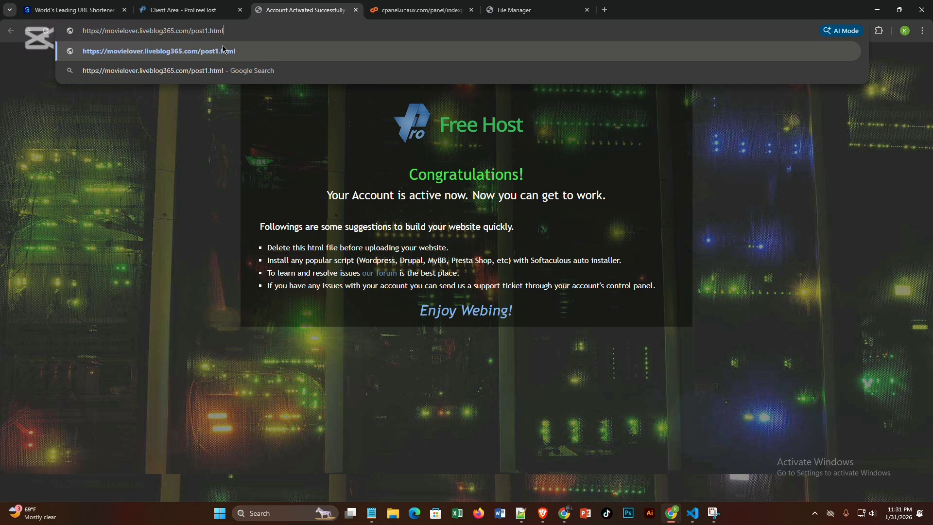
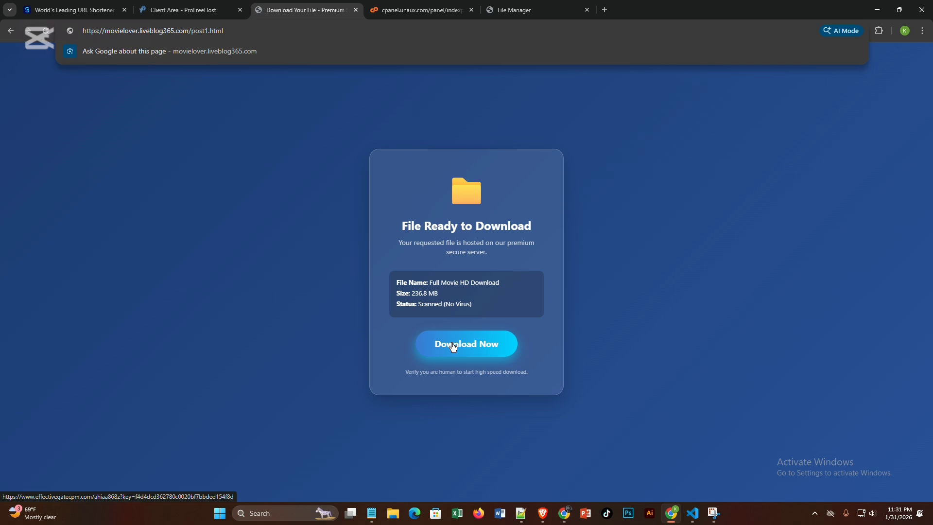
click(453, 347)
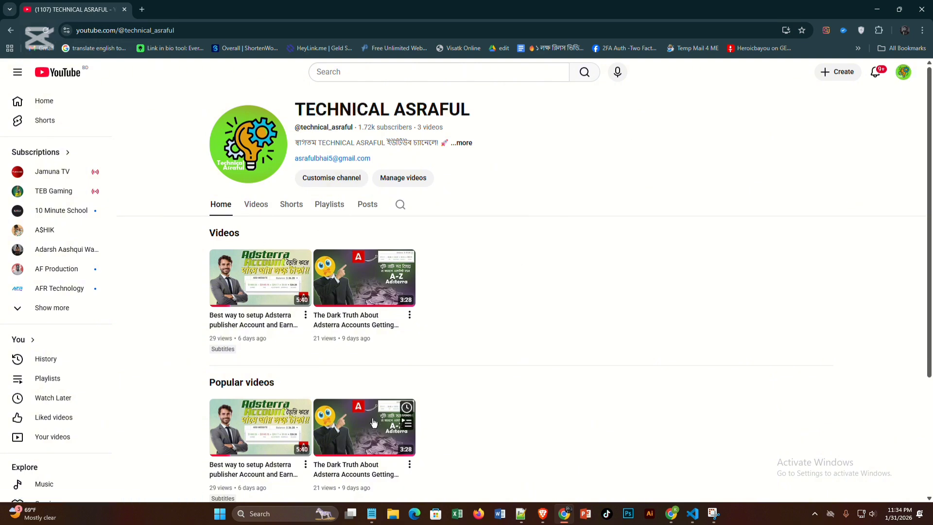
scroll(383, 387, down, 2)
scroll(381, 382, up, 4)
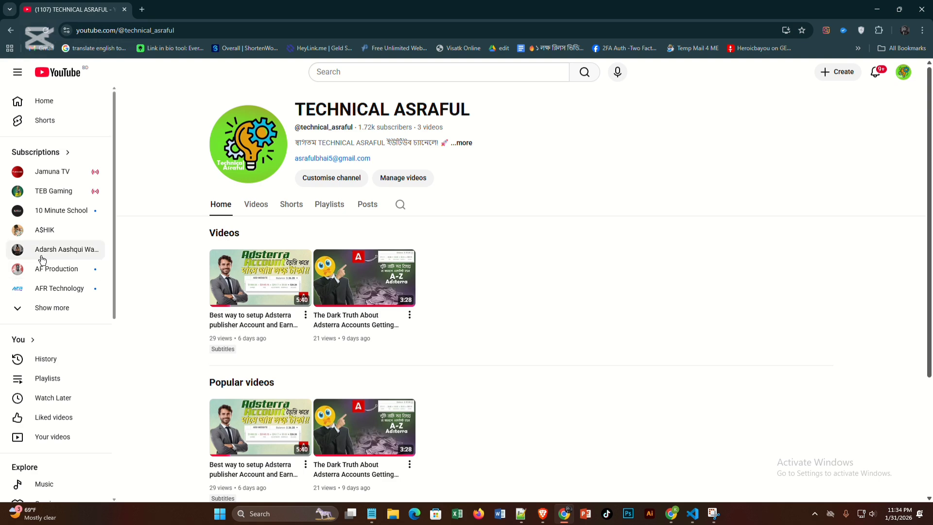
scroll(325, 200, down, 4)
scroll(424, 371, up, 5)
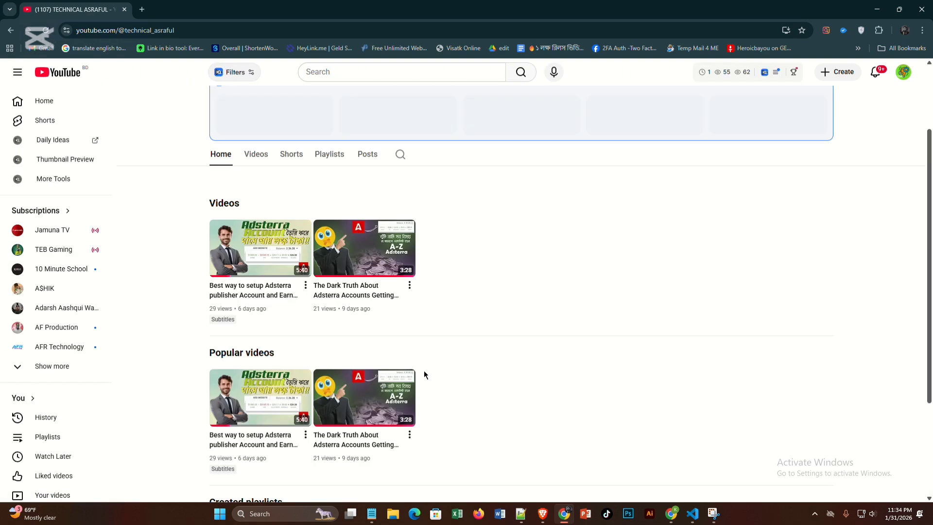